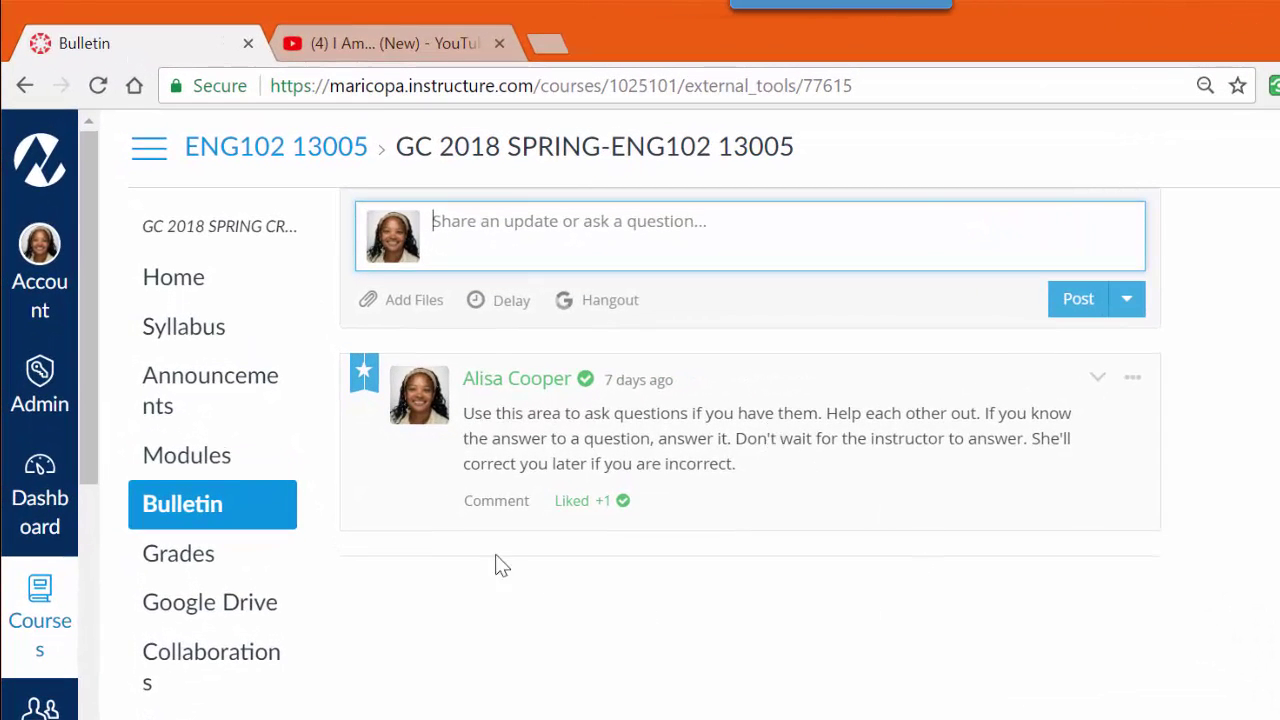
Open a comment box under the pinned bulletin post and draft the bulletin update "aknd;lkak;n"
{"action": "left_click", "coordinate": [482, 512]}
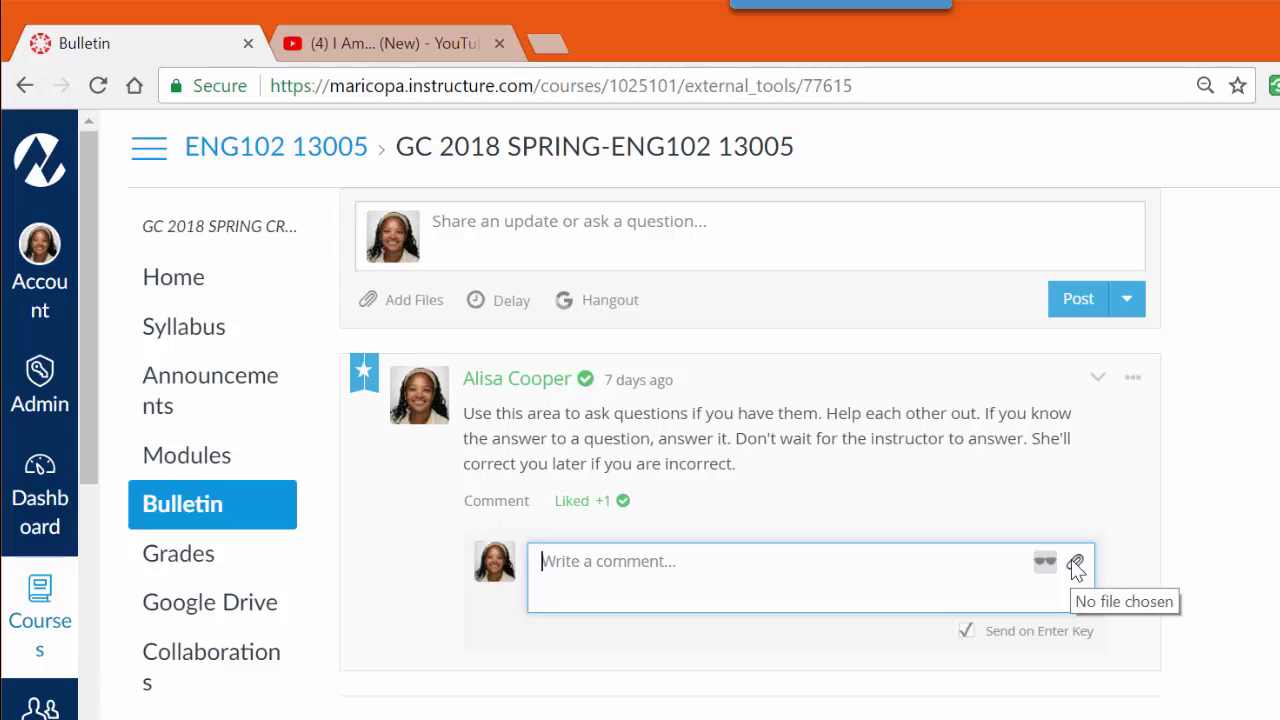
{"action": "left_click", "coordinate": [581, 220]}
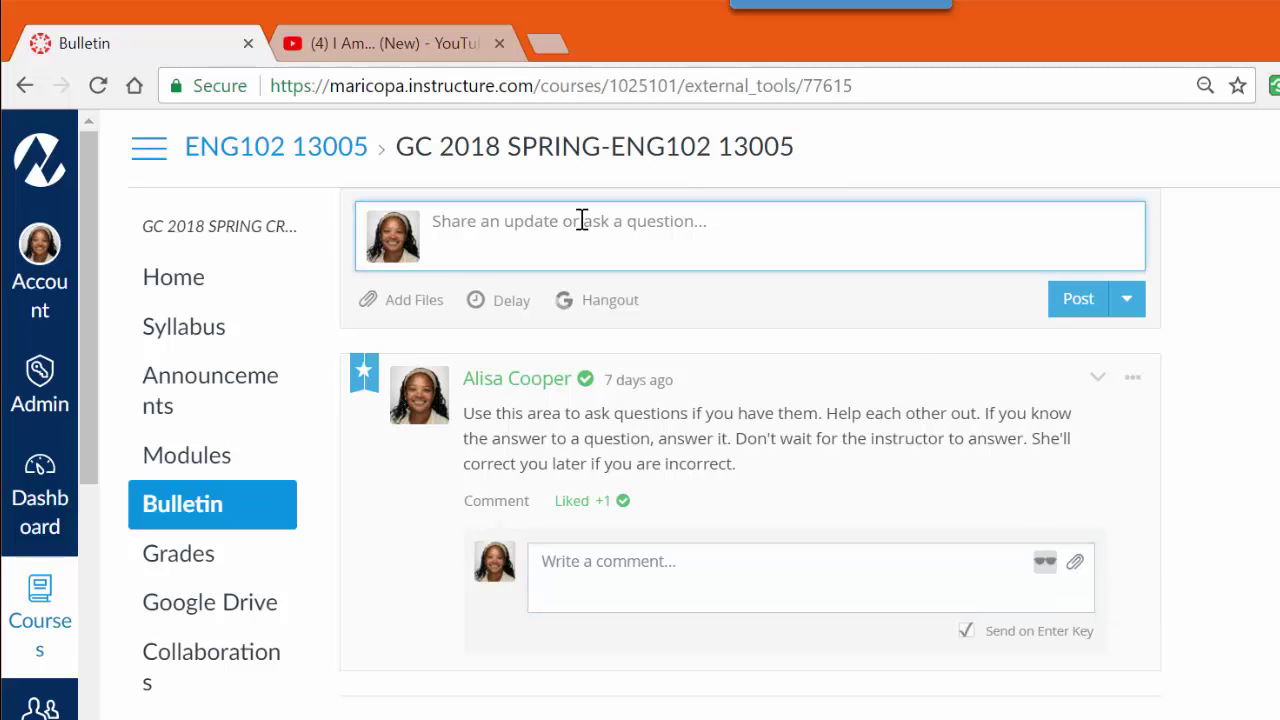
{"action": "type", "text": "aknd;lkak;n"}
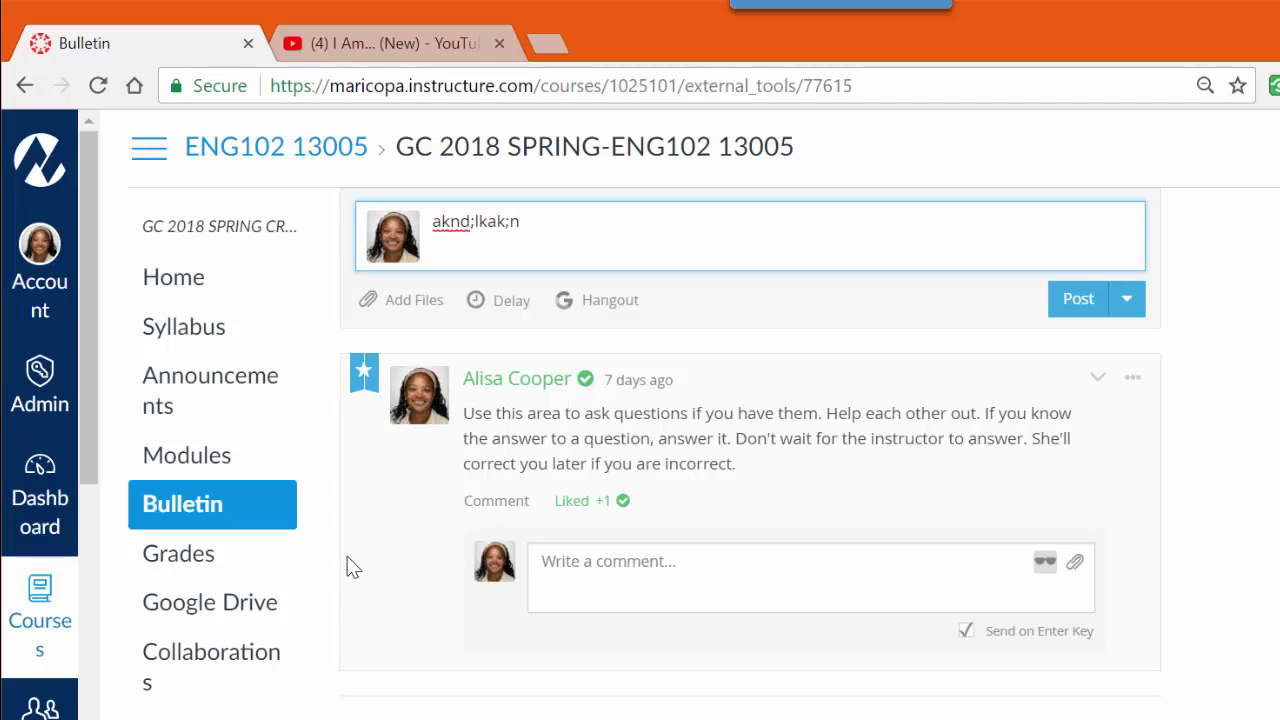
Open the course's Collaborations page and bring up the form for a new Google Docs collaboration
{"action": "left_click", "coordinate": [151, 282]}
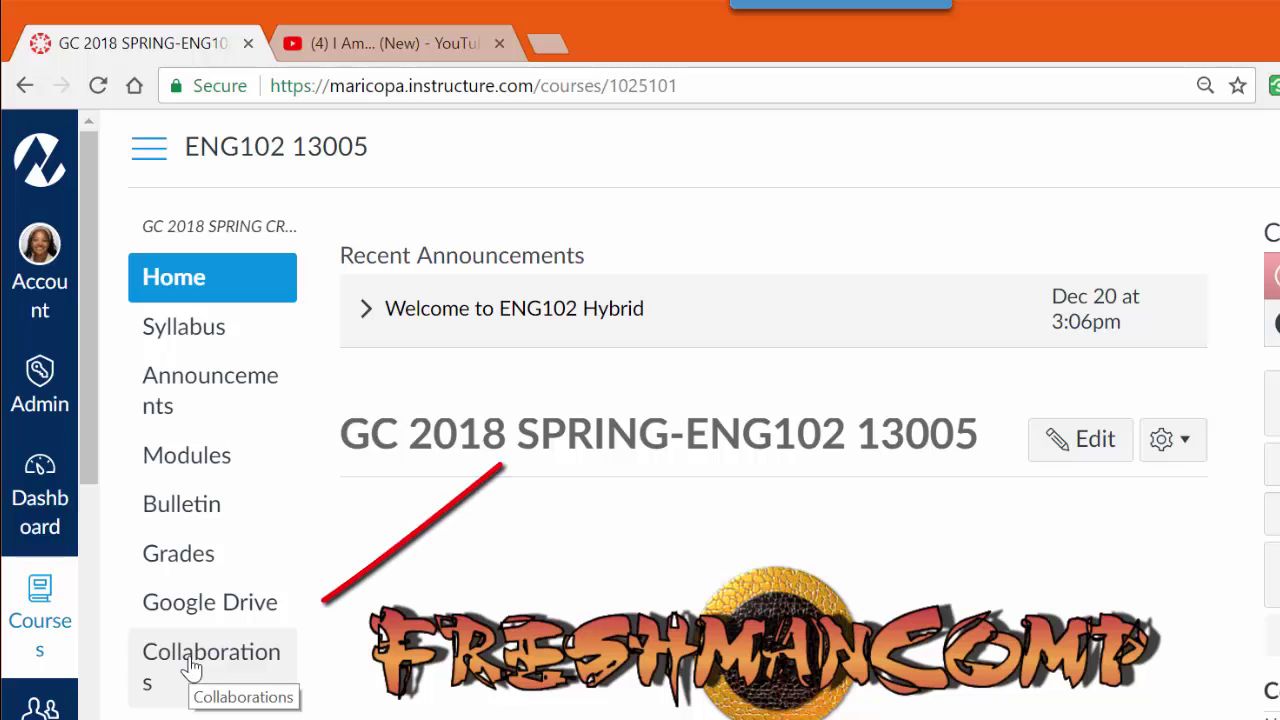
{"action": "left_click", "coordinate": [190, 667]}
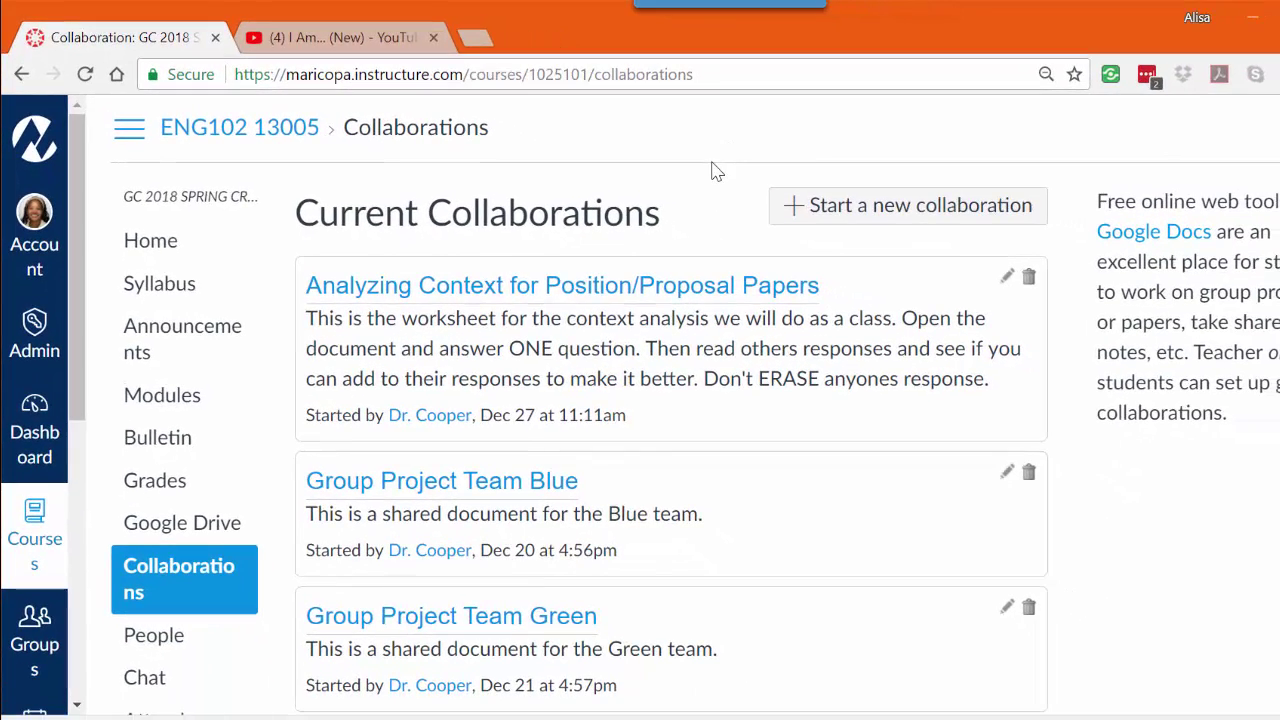
{"action": "left_click", "coordinate": [866, 210]}
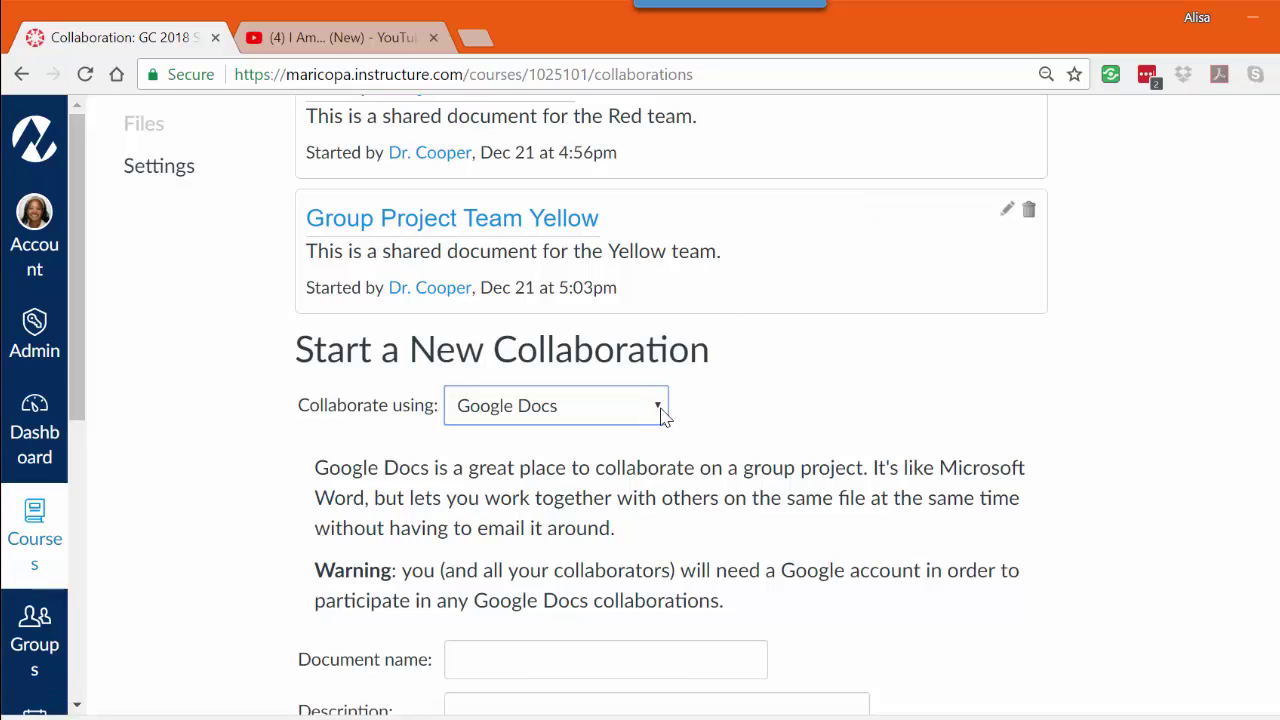
{"action": "left_click", "coordinate": [511, 656]}
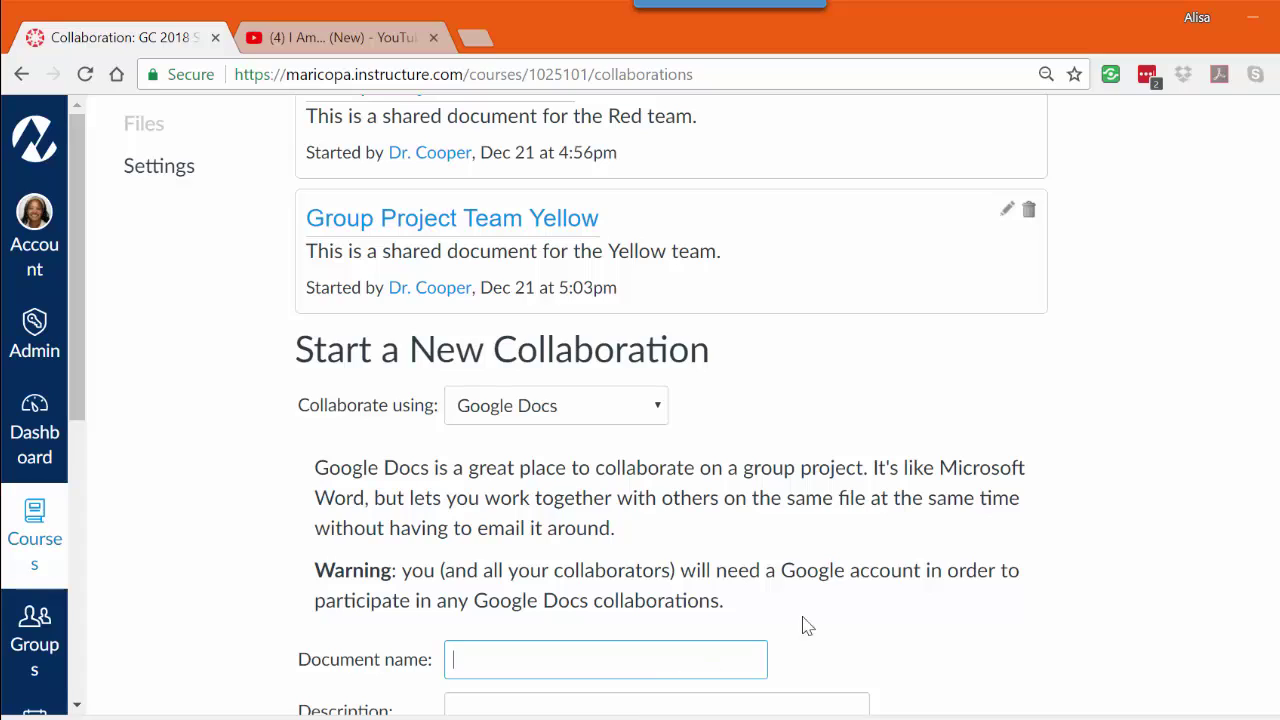
{"action": "scroll", "coordinate": [893, 527], "scroll_direction": "up", "scroll_amount": 4}
{"action": "scroll", "coordinate": [893, 527], "scroll_direction": "up", "scroll_amount": 6}
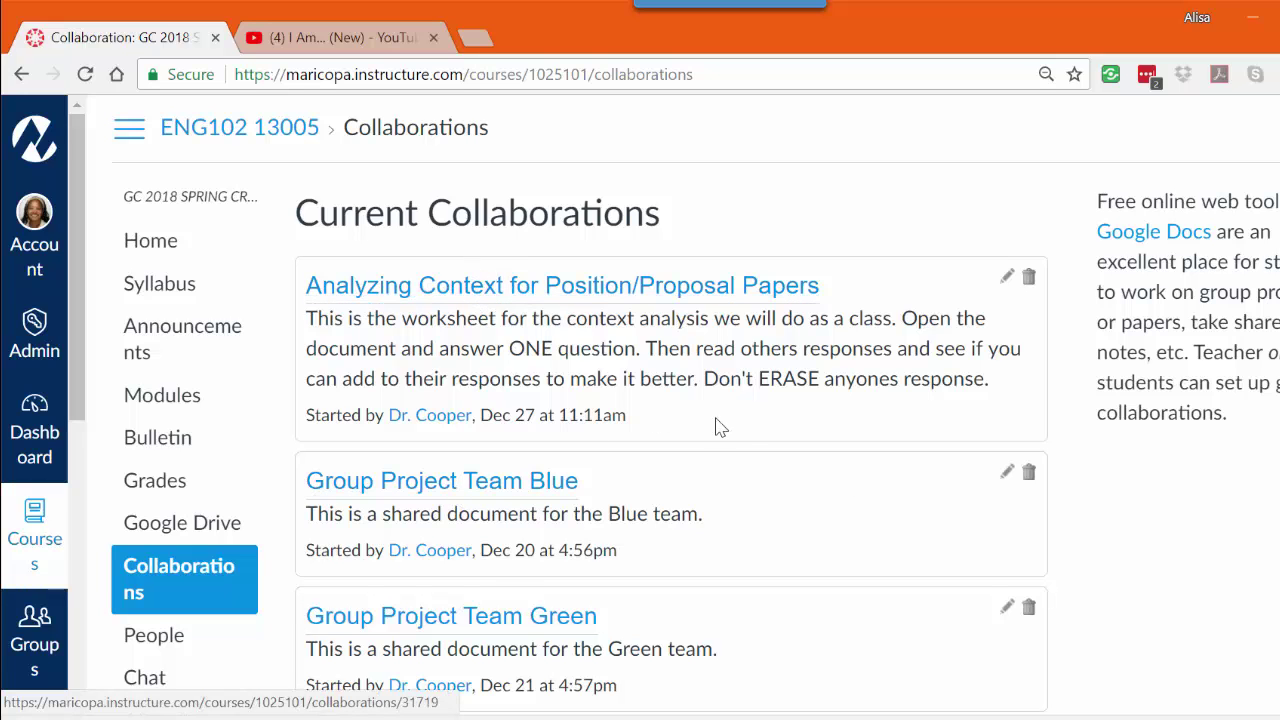
Open the Group Project Team Purple shared document and place the cursor in the Resource Manager's Name cell
{"action": "scroll", "coordinate": [750, 428], "scroll_direction": "down", "scroll_amount": 3}
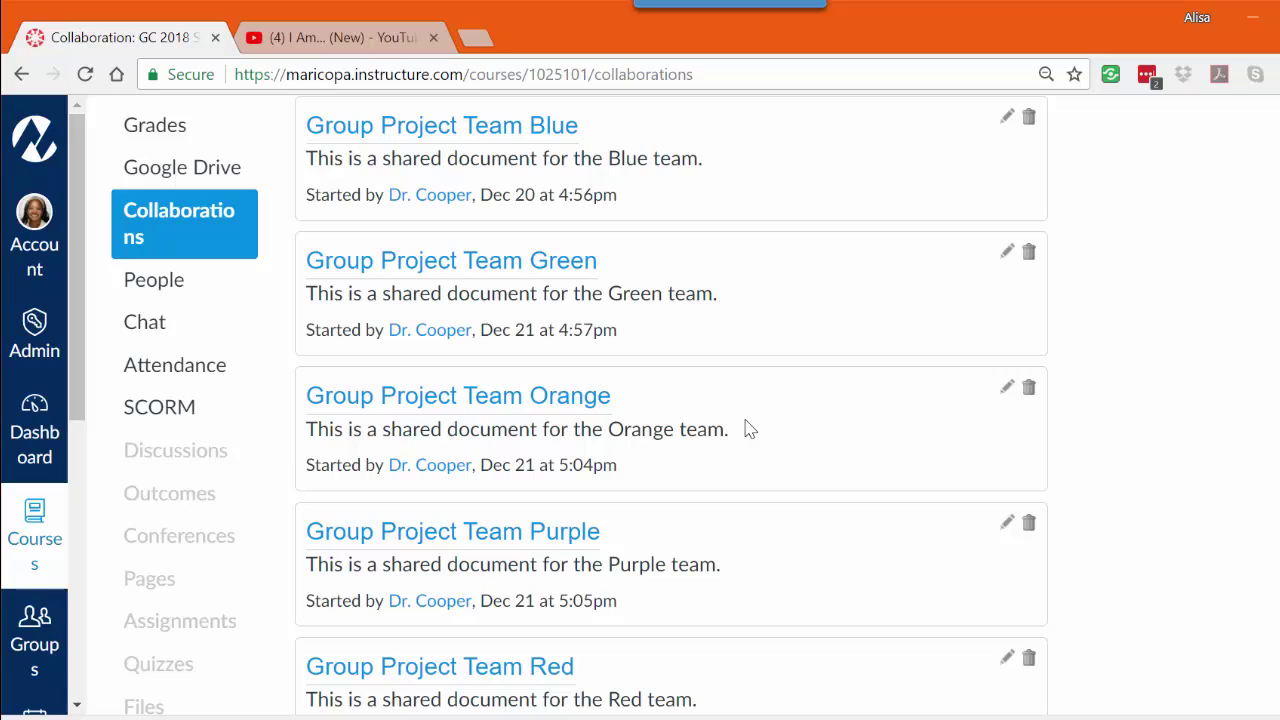
{"action": "left_click", "coordinate": [485, 542]}
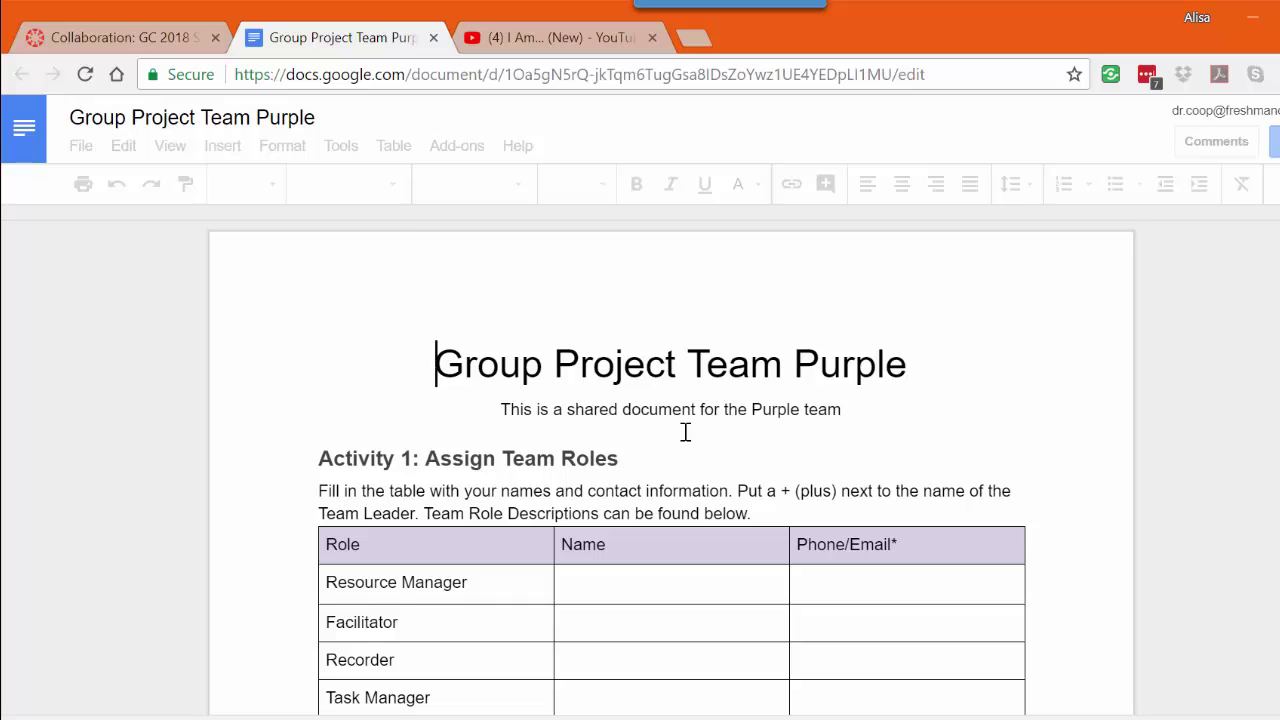
{"action": "scroll", "coordinate": [685, 432], "scroll_direction": "down", "scroll_amount": 2}
{"action": "scroll", "coordinate": [609, 349], "scroll_direction": "up", "scroll_amount": 2}
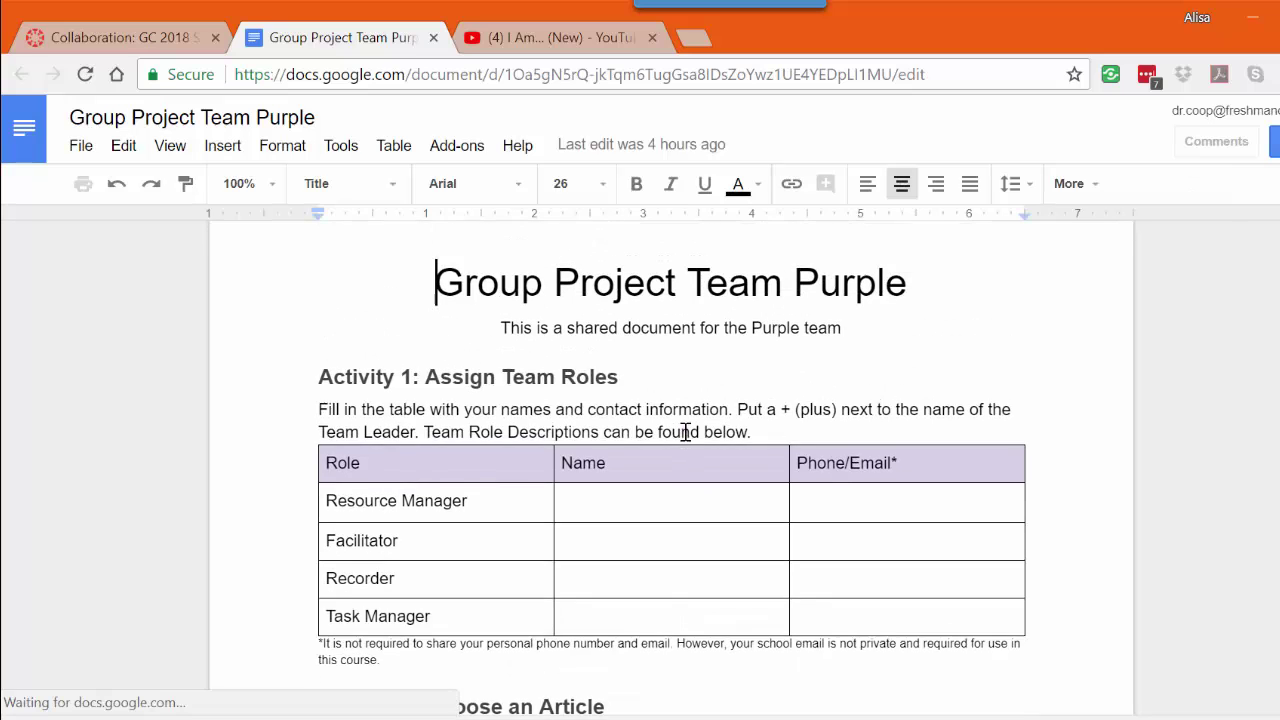
{"action": "left_click", "coordinate": [608, 588]}
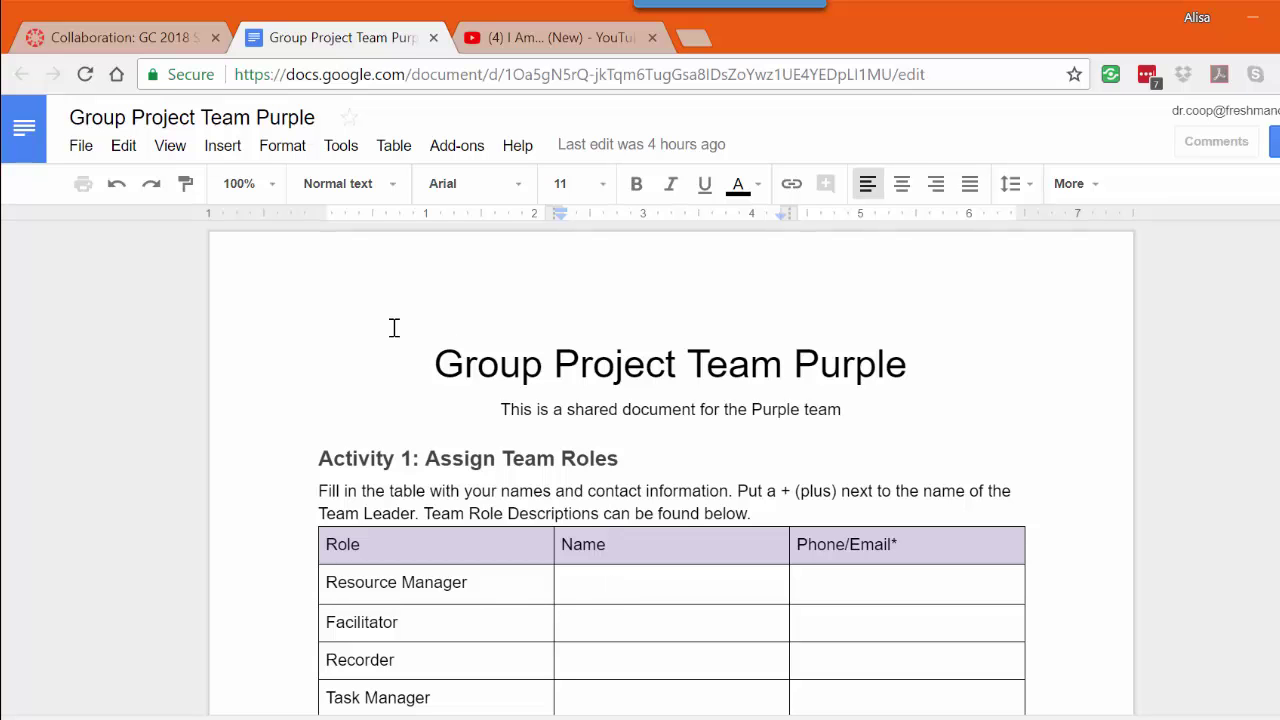
Return to the course and open the Orientation: Class Introductions assignment from its modules
{"action": "left_click", "coordinate": [130, 40]}
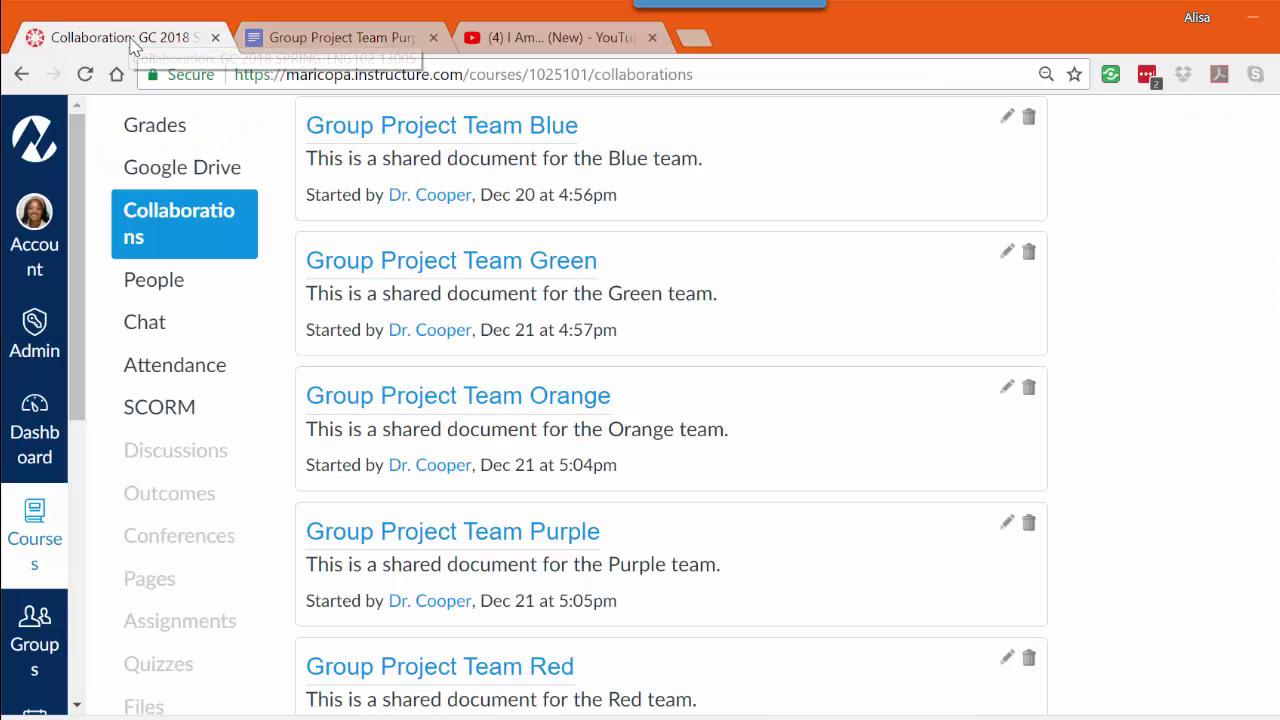
{"action": "scroll", "coordinate": [575, 328], "scroll_direction": "up", "scroll_amount": 3}
{"action": "scroll", "coordinate": [575, 328], "scroll_direction": "up", "scroll_amount": 1}
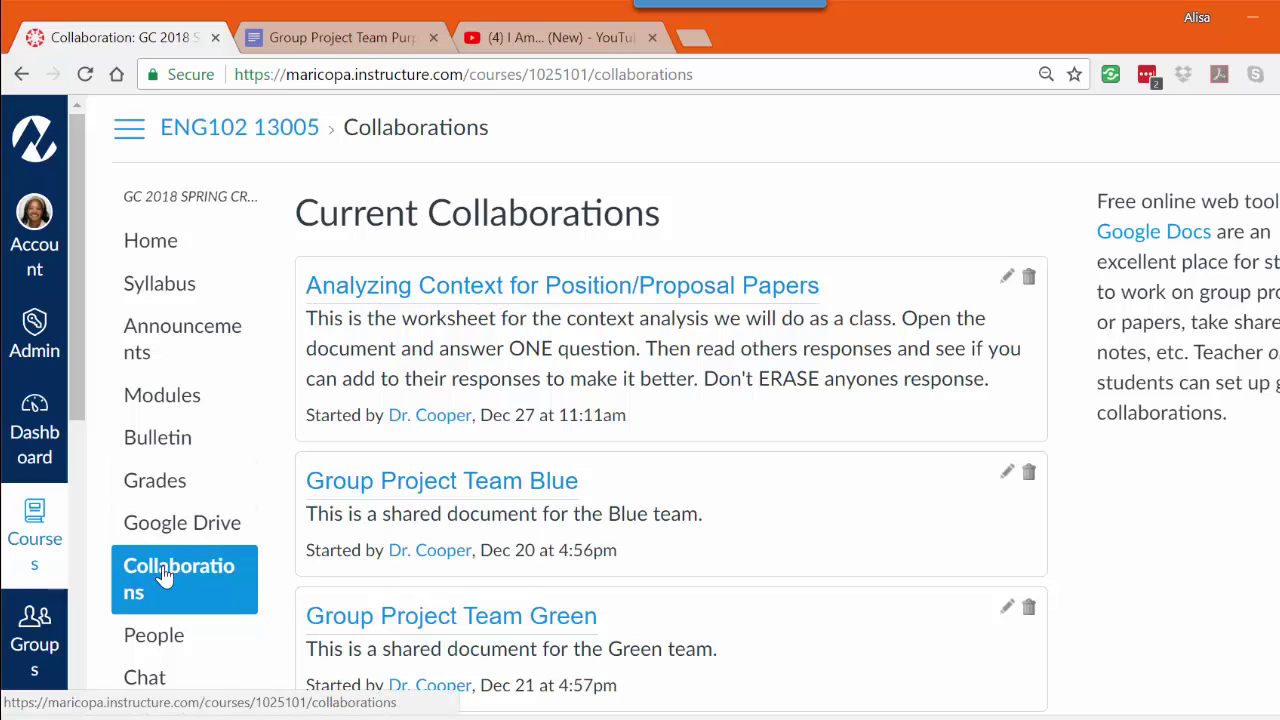
{"action": "left_click", "coordinate": [148, 246]}
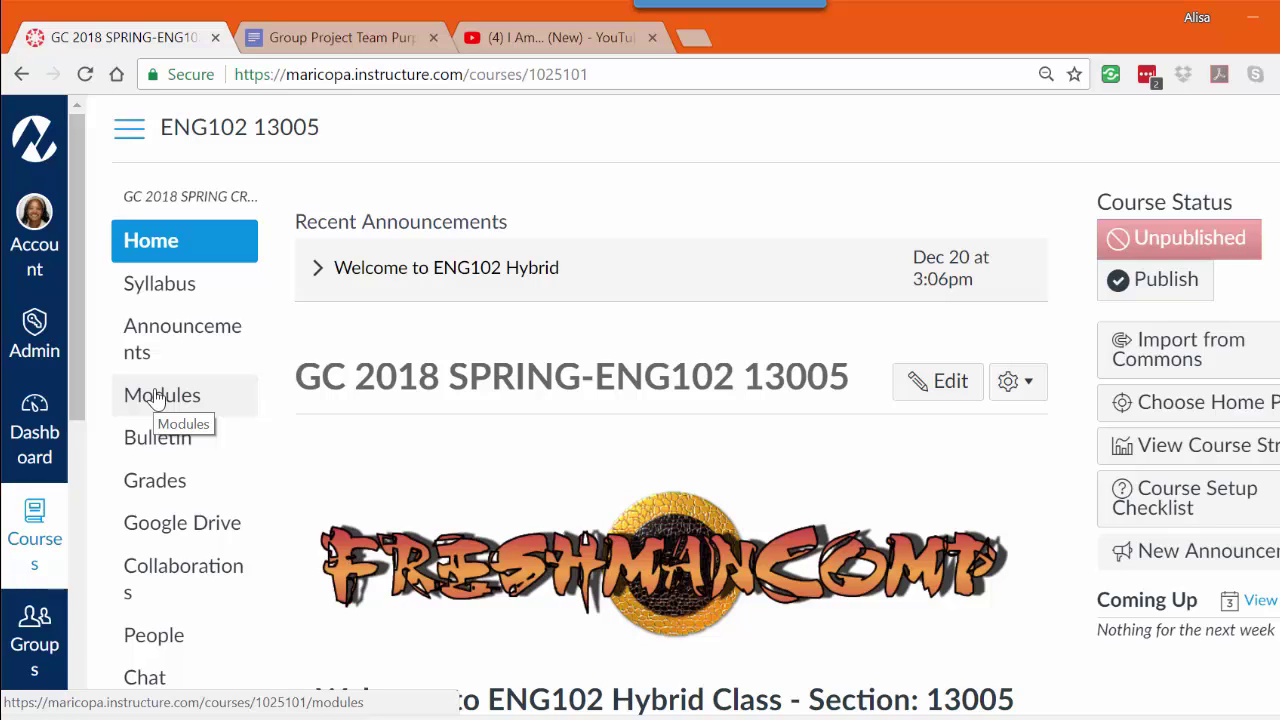
{"action": "left_click", "coordinate": [157, 399]}
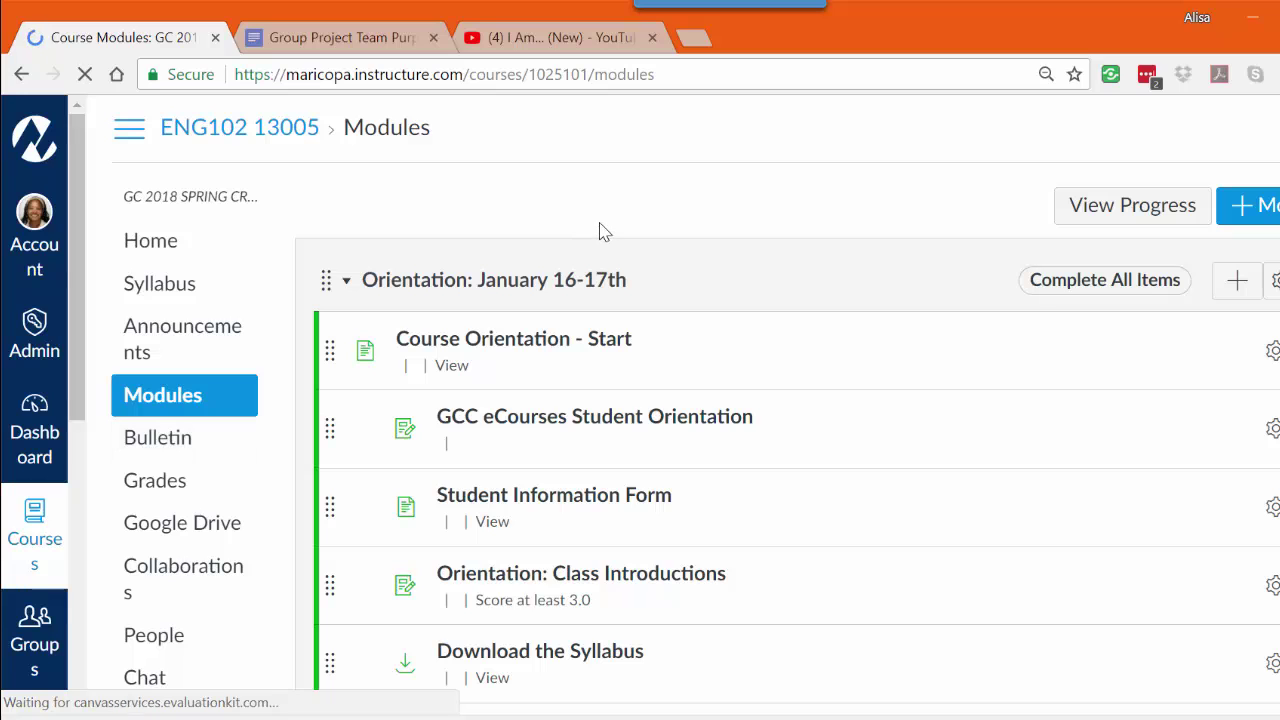
{"action": "scroll", "coordinate": [600, 232], "scroll_direction": "down", "scroll_amount": 1}
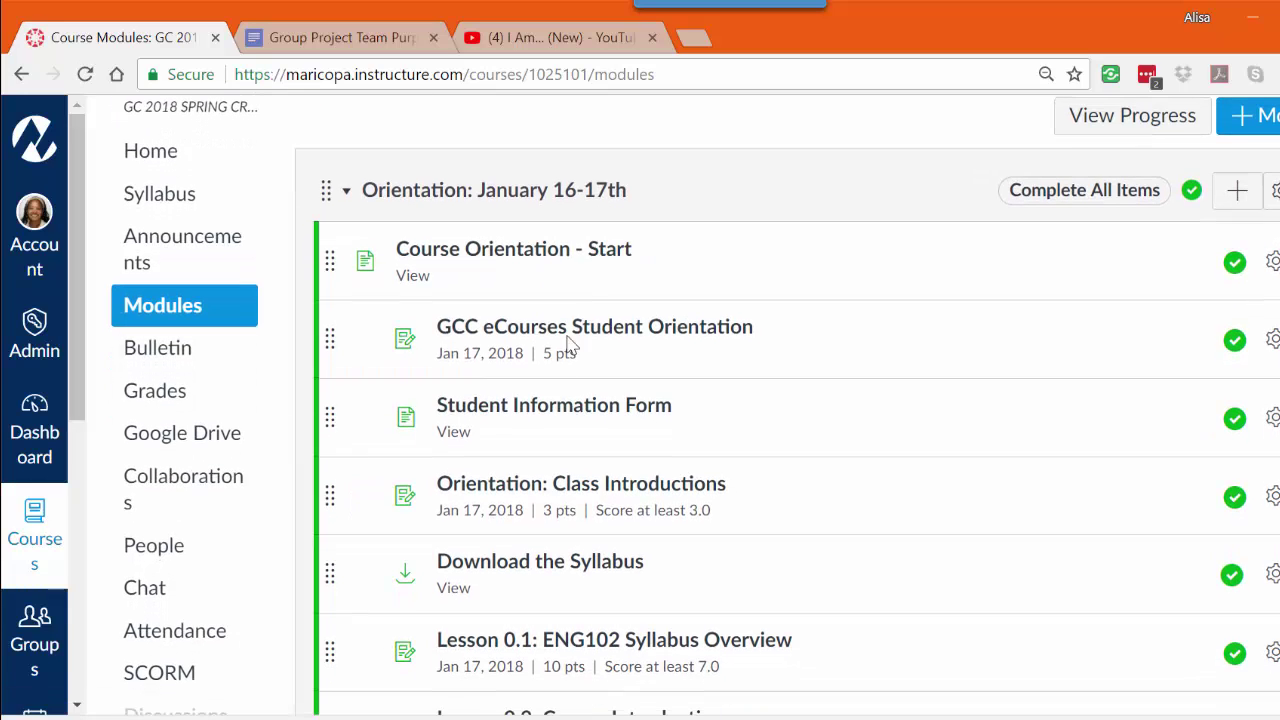
{"action": "left_click", "coordinate": [550, 487]}
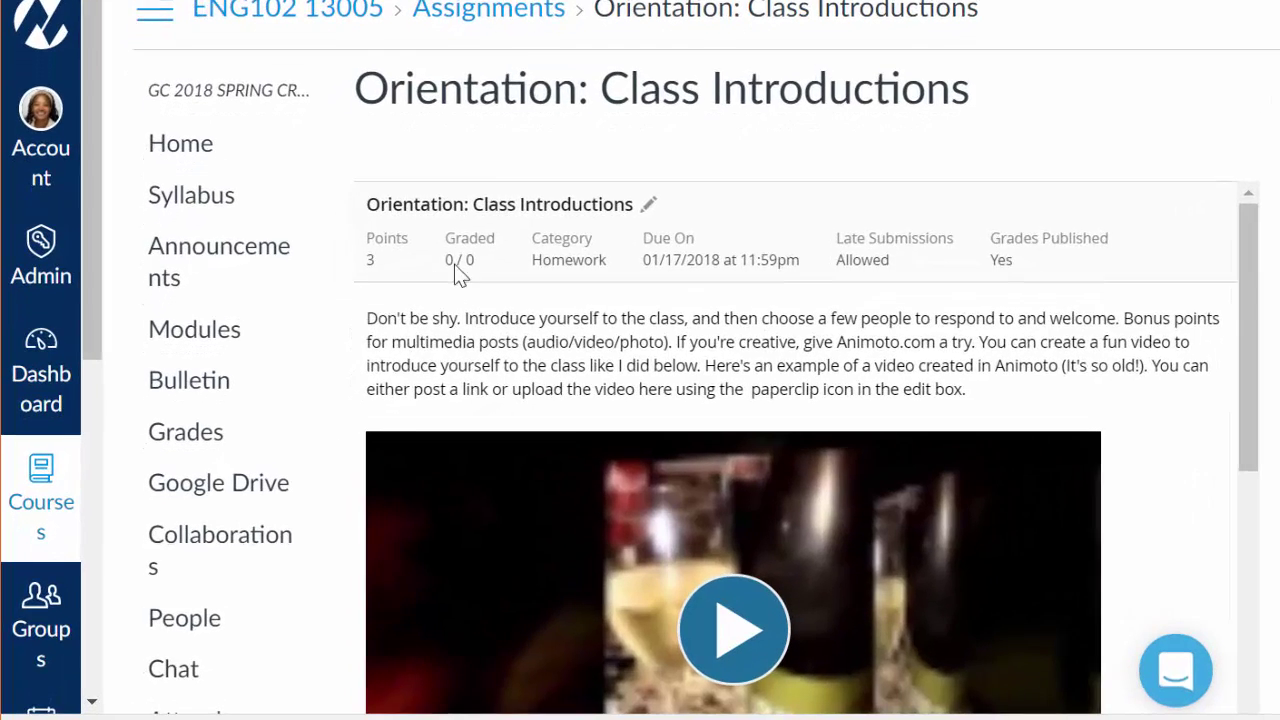
Review the Class Introductions assignment's instructions and its discussion board
{"action": "scroll", "coordinate": [947, 366], "scroll_direction": "down", "scroll_amount": 2}
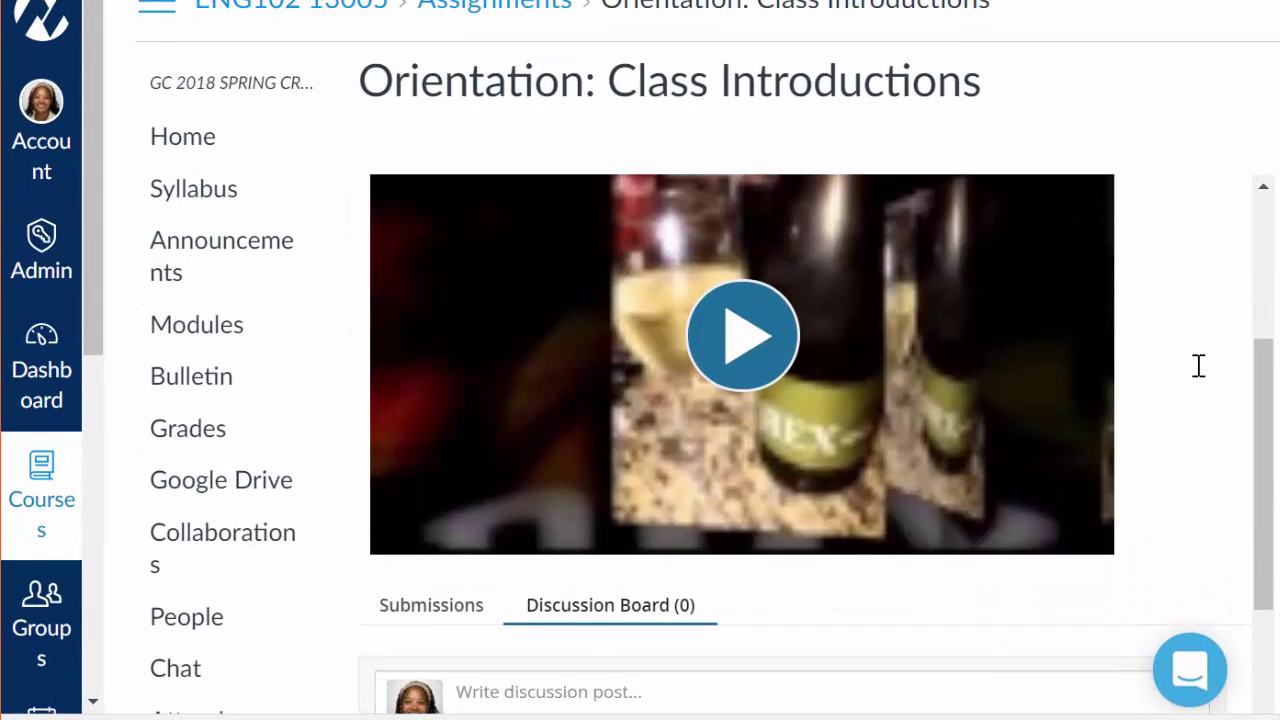
{"action": "scroll", "coordinate": [1199, 366], "scroll_direction": "down", "scroll_amount": 2}
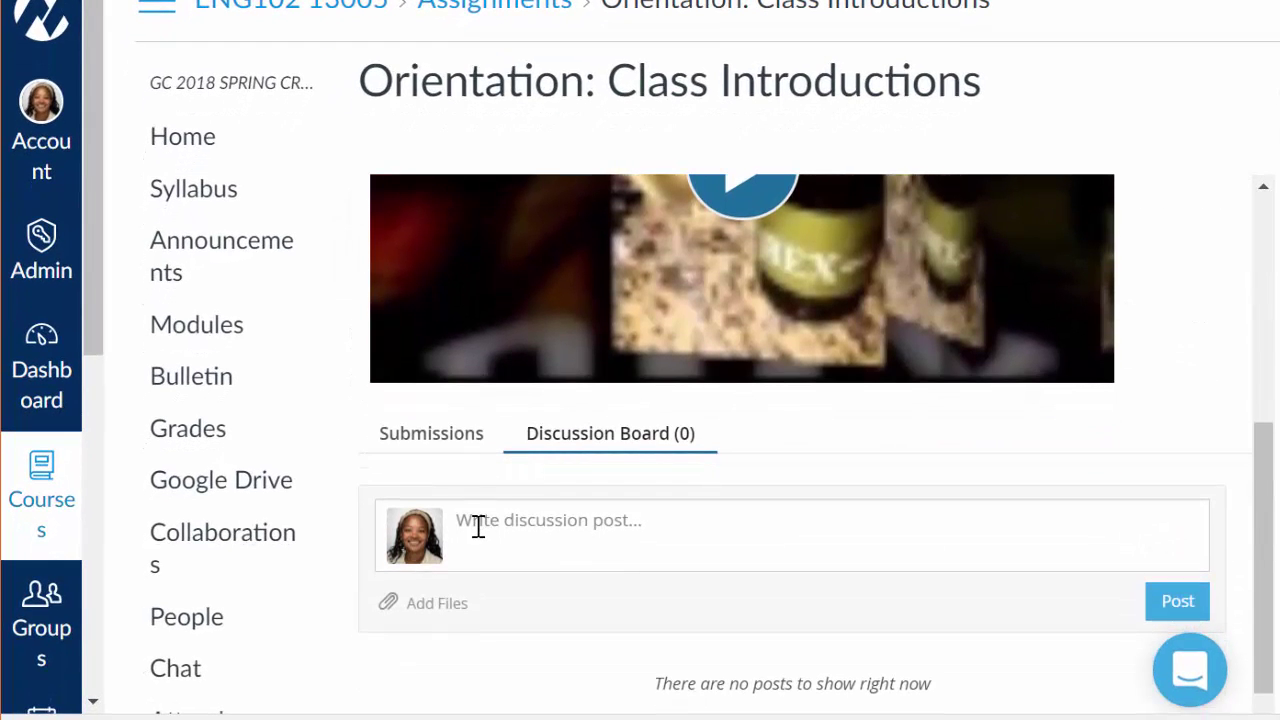
{"action": "left_click", "coordinate": [478, 527]}
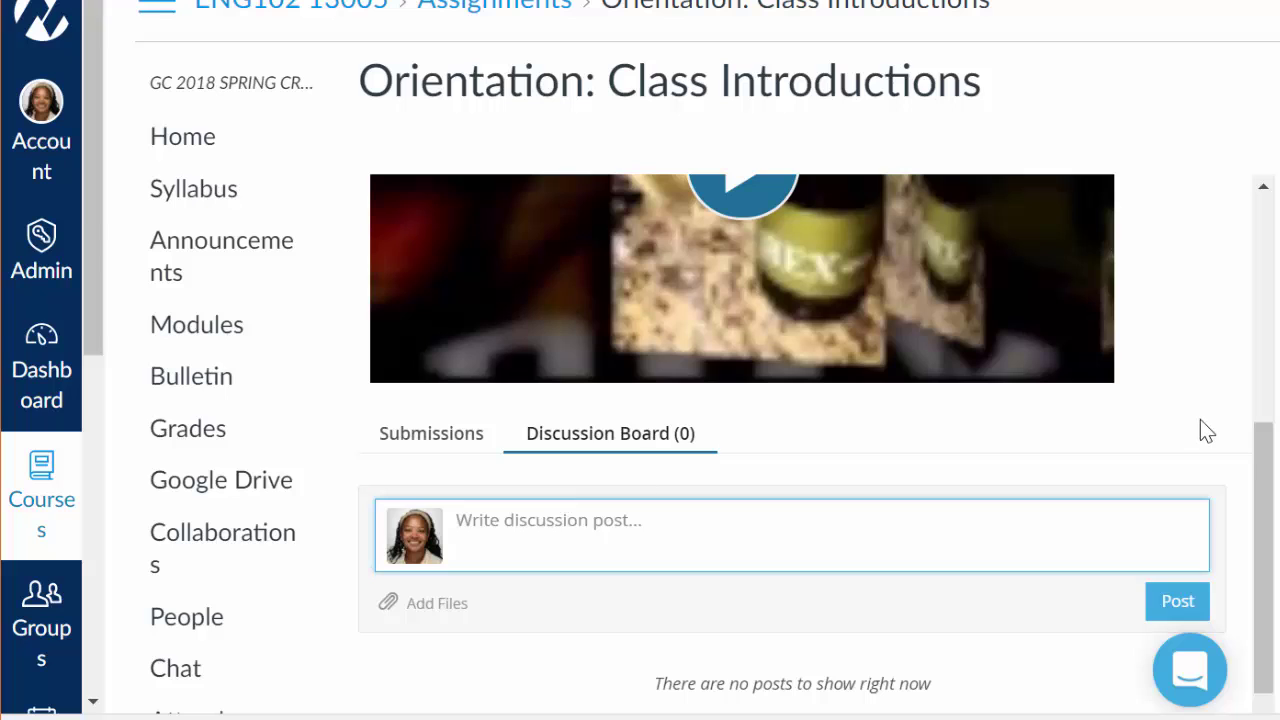
{"action": "scroll", "coordinate": [1201, 421], "scroll_direction": "up", "scroll_amount": 3}
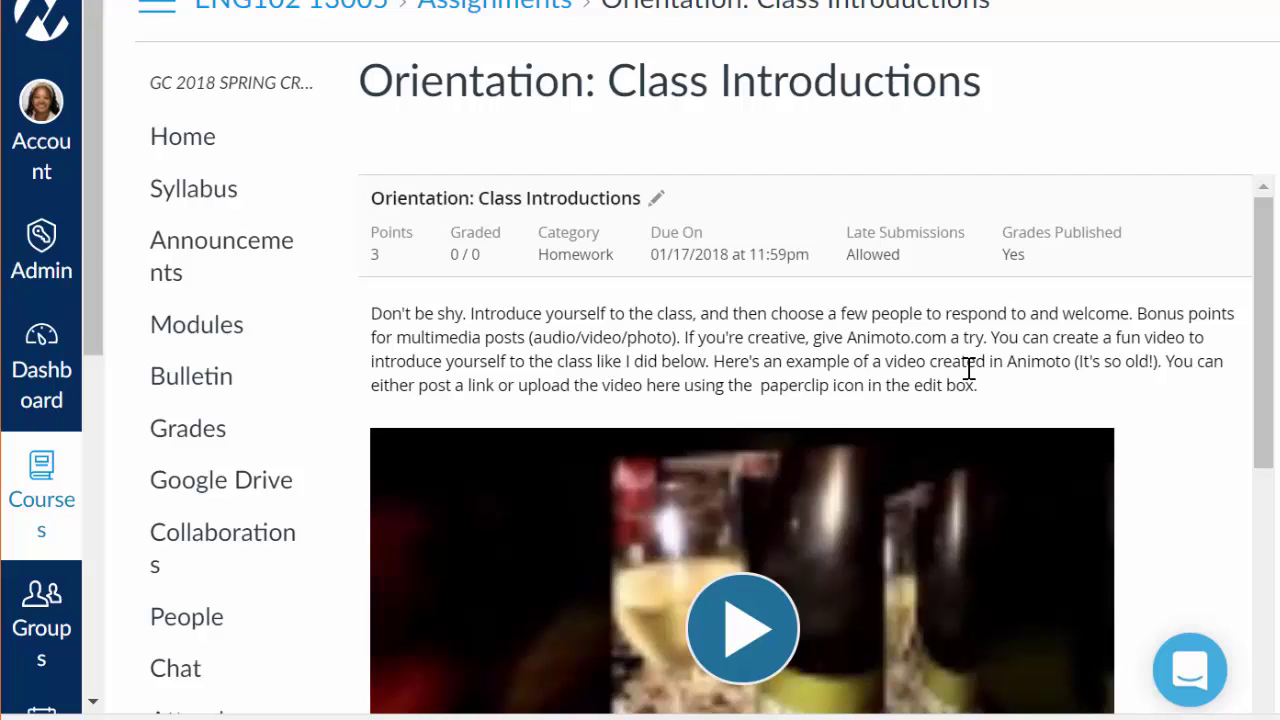
{"action": "scroll", "coordinate": [969, 369], "scroll_direction": "down", "scroll_amount": 2}
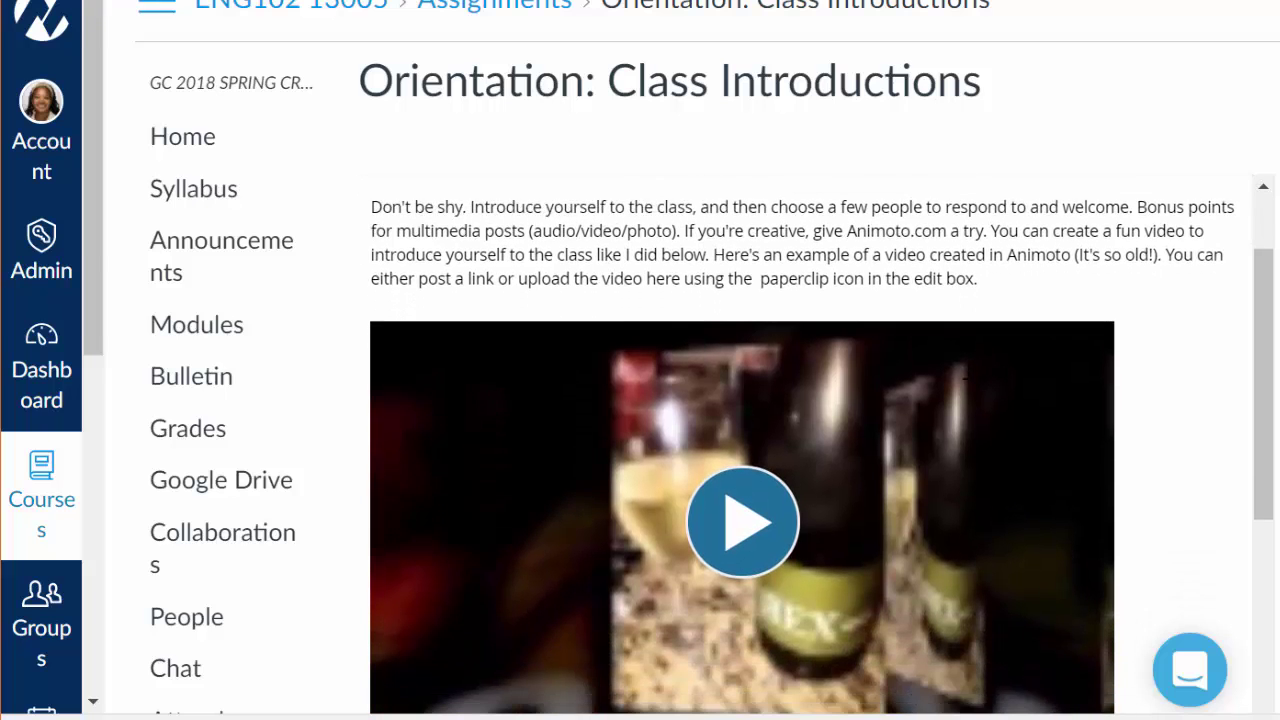
{"action": "scroll", "coordinate": [889, 380], "scroll_direction": "up", "scroll_amount": 2}
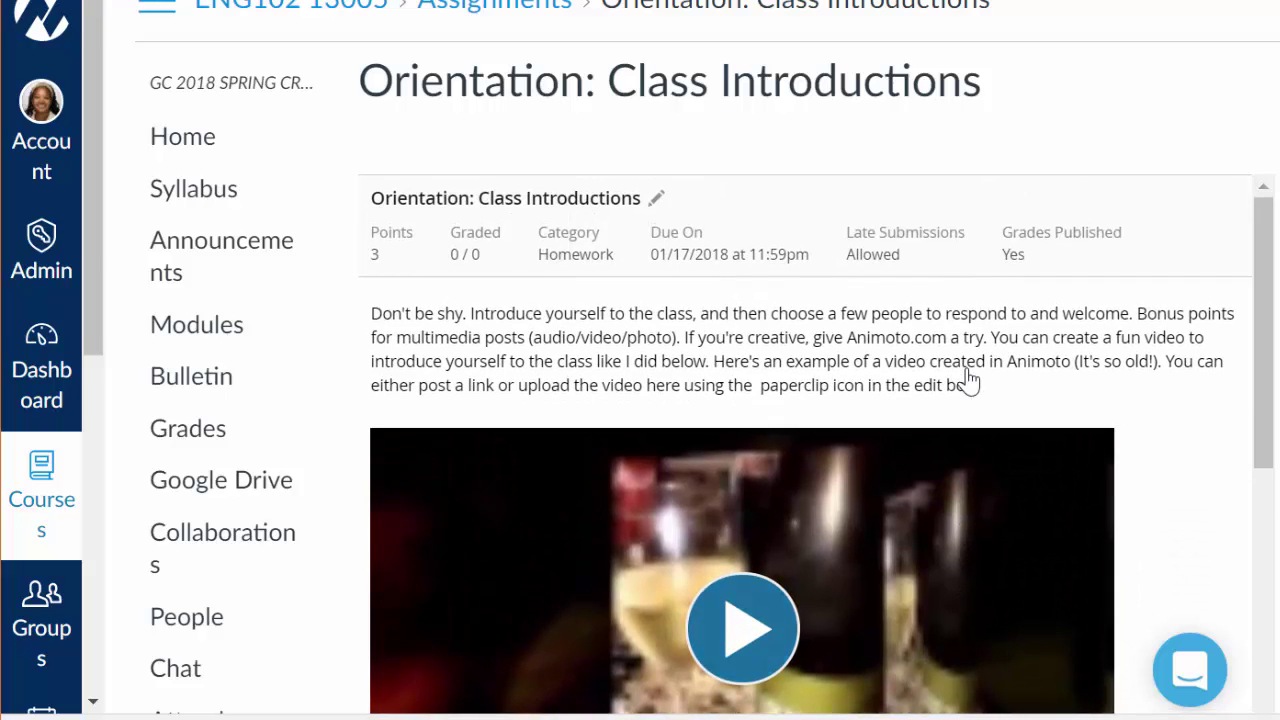
Play the example introduction video in the assignment briefly and pause it
{"action": "scroll", "coordinate": [889, 366], "scroll_direction": "down", "scroll_amount": 2}
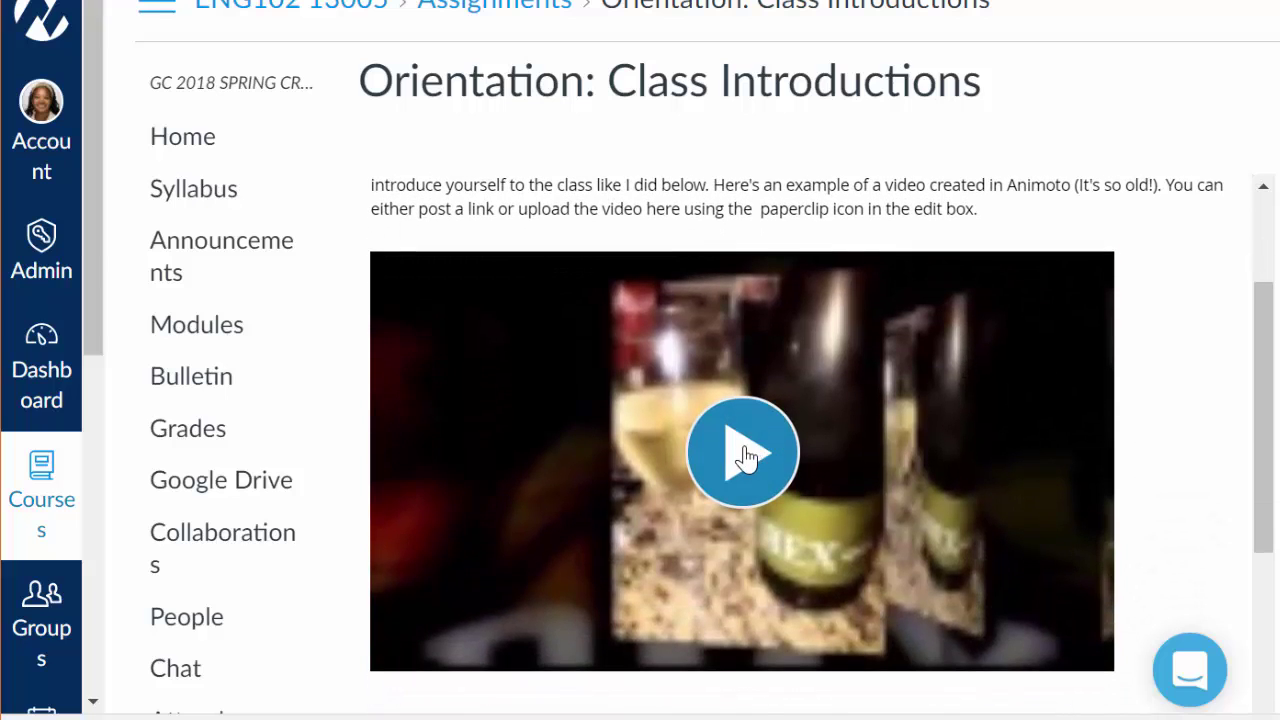
{"action": "left_click", "coordinate": [745, 456]}
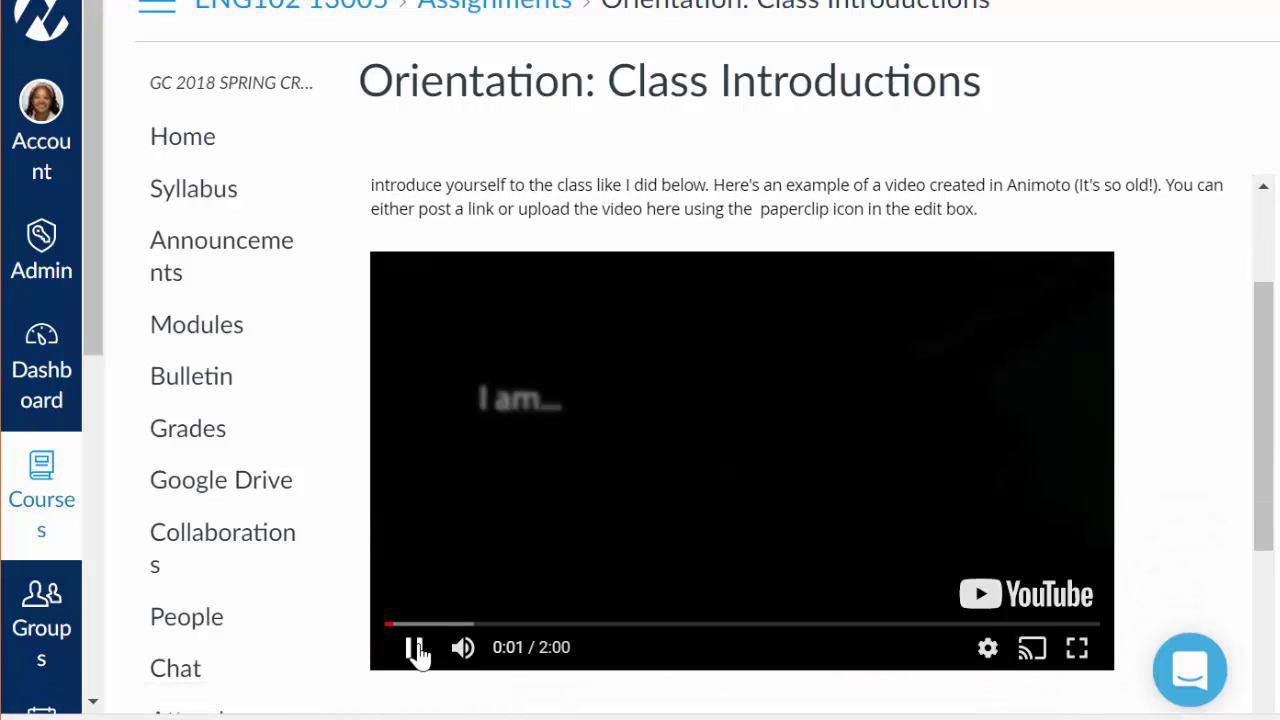
{"action": "left_click", "coordinate": [417, 649]}
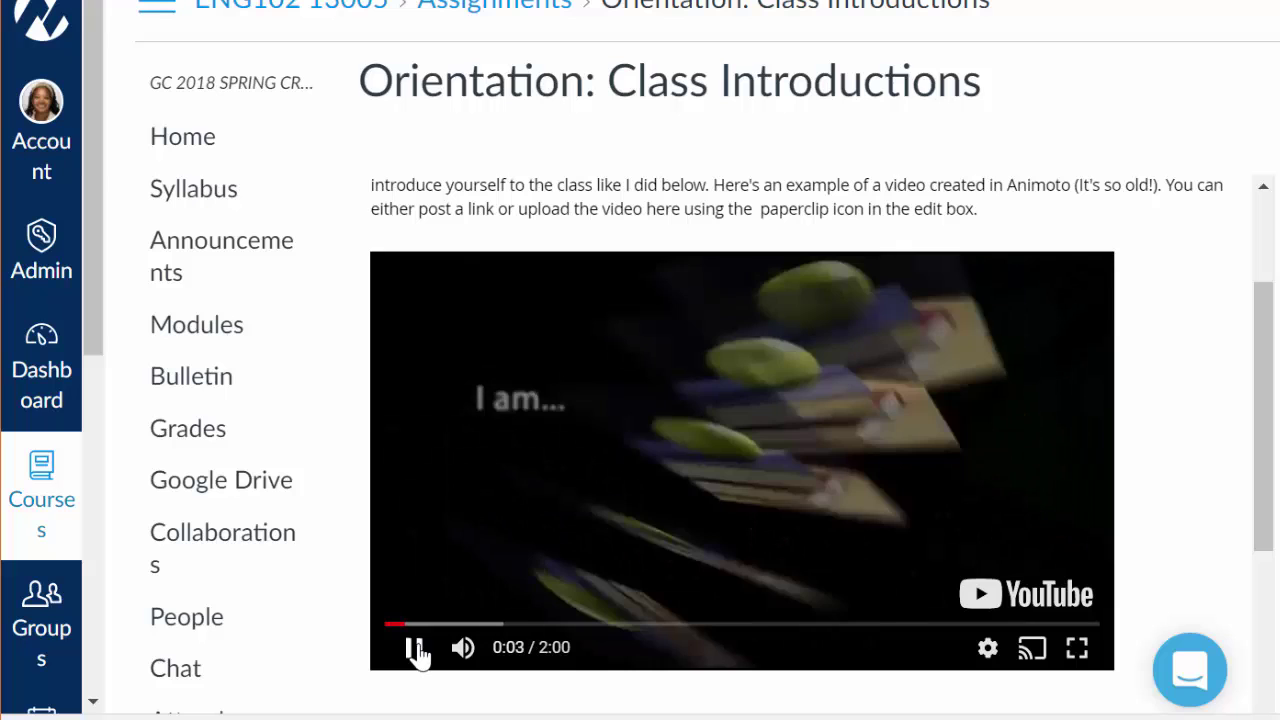
{"action": "scroll", "coordinate": [1163, 222], "scroll_direction": "down", "scroll_amount": 1}
{"action": "scroll", "coordinate": [1160, 222], "scroll_direction": "down", "scroll_amount": 1}
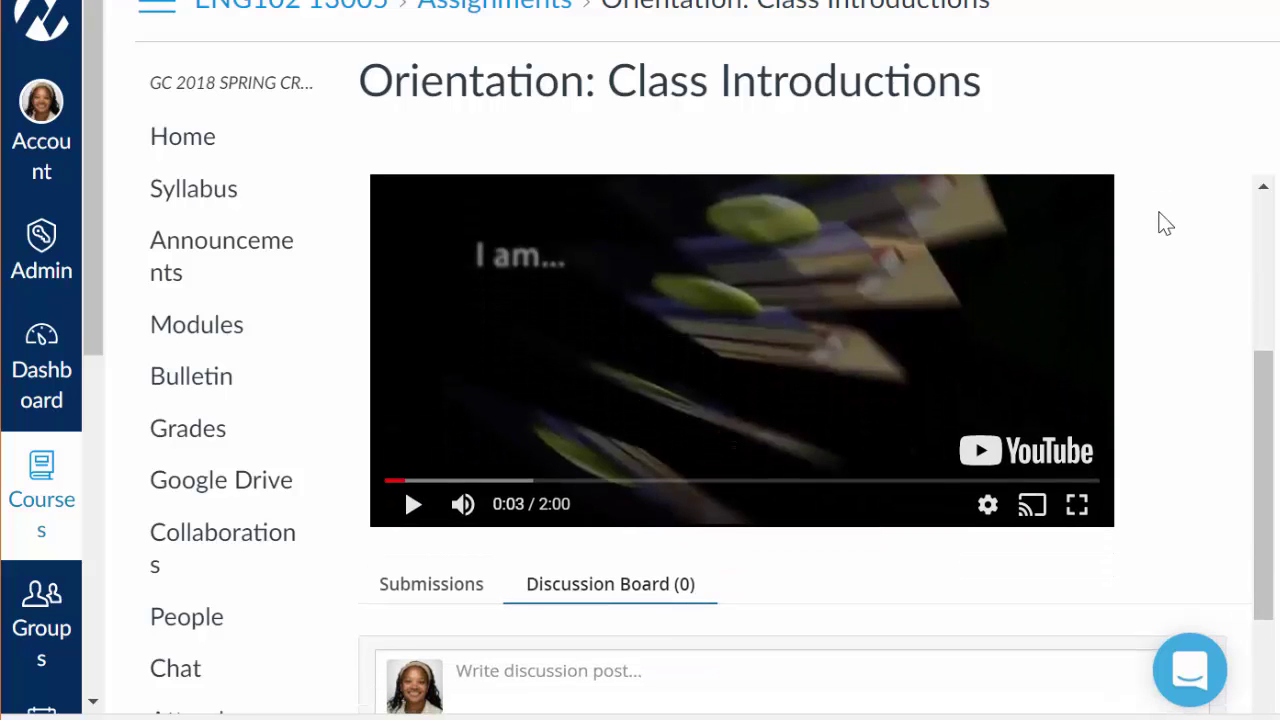
{"action": "scroll", "coordinate": [1157, 220], "scroll_direction": "up", "scroll_amount": 3}
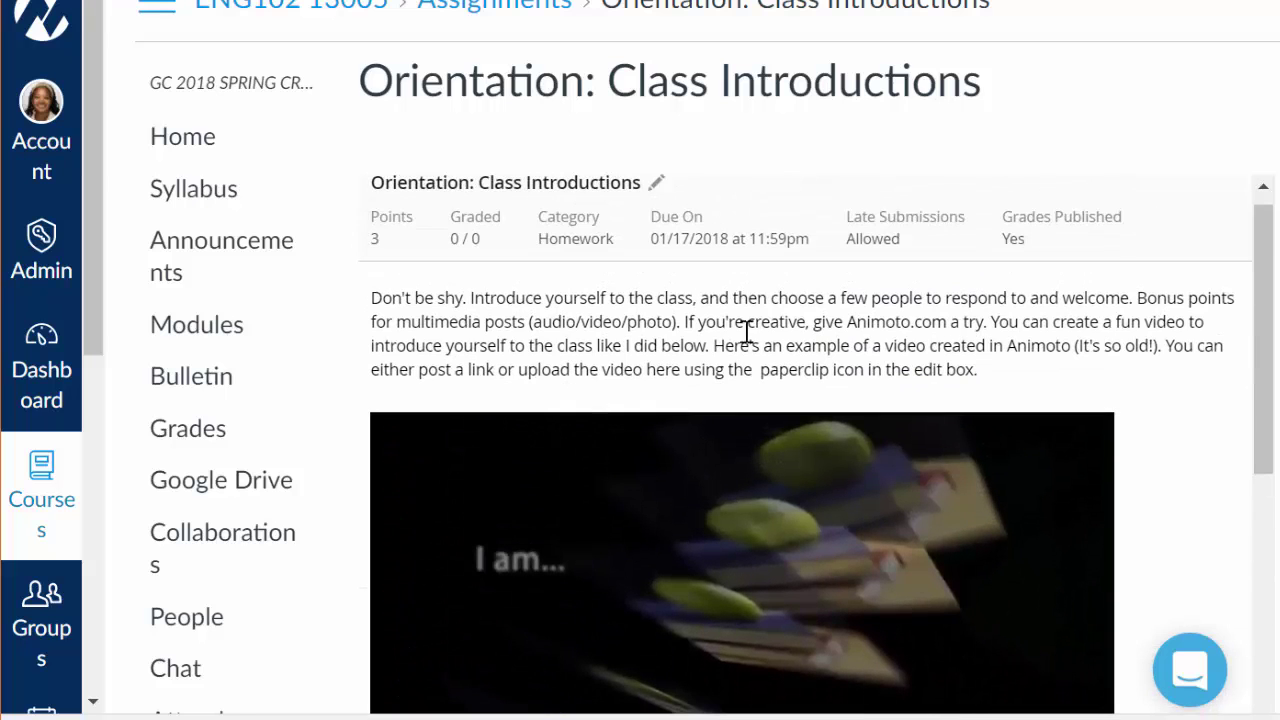
Draft the discussion post "Here is my intro." and check its posting confirmation and file attachment dialogs without publishing
{"action": "scroll", "coordinate": [1155, 374], "scroll_direction": "down", "scroll_amount": 3}
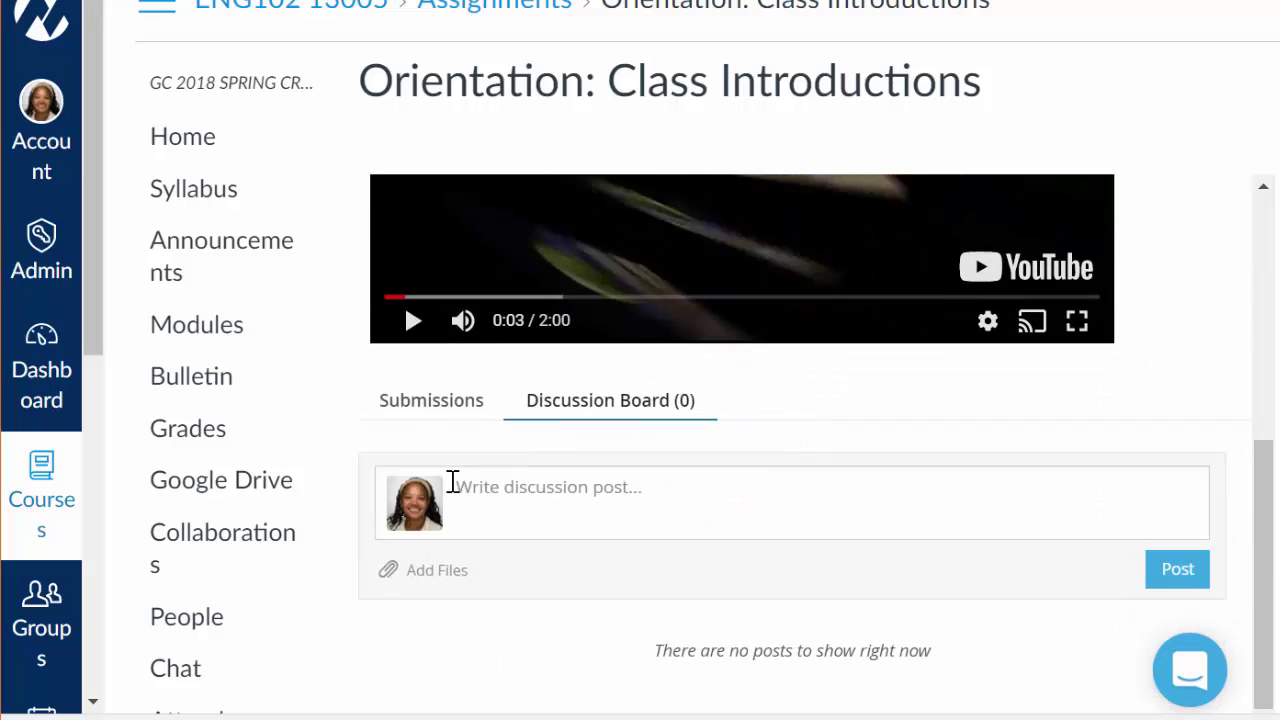
{"action": "left_click", "coordinate": [490, 498]}
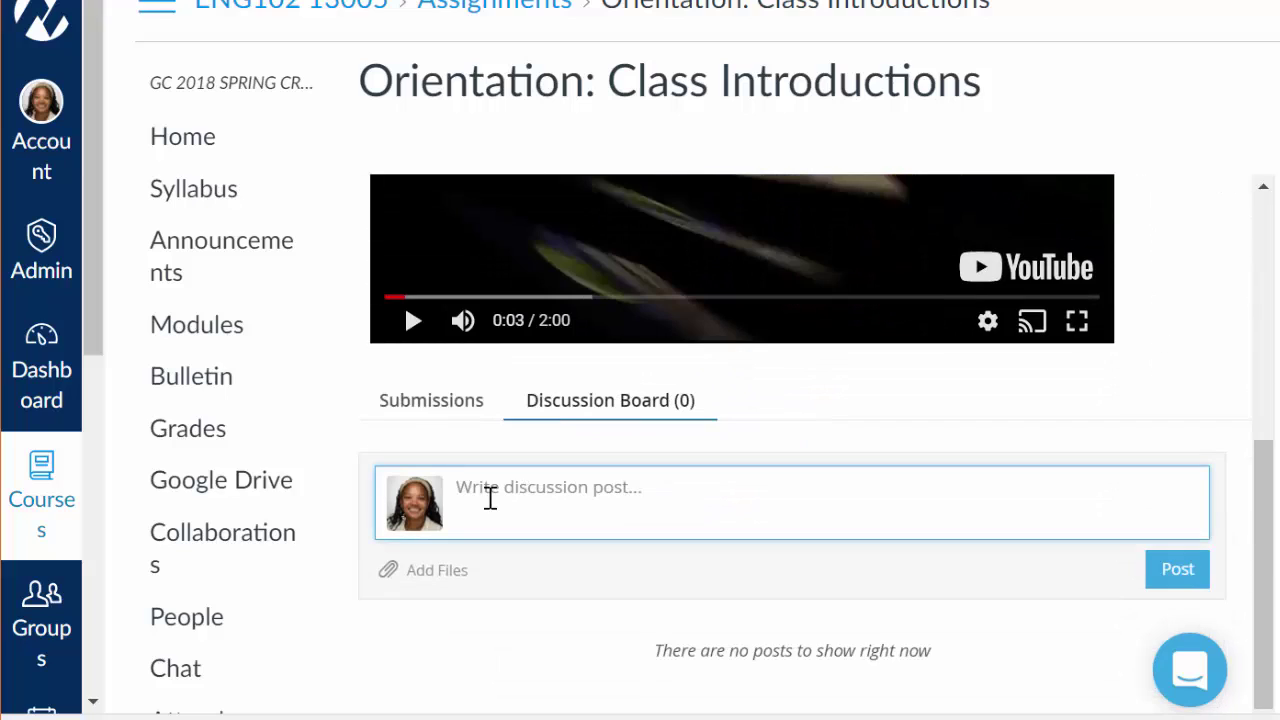
{"action": "type", "text": "Here is my intro."}
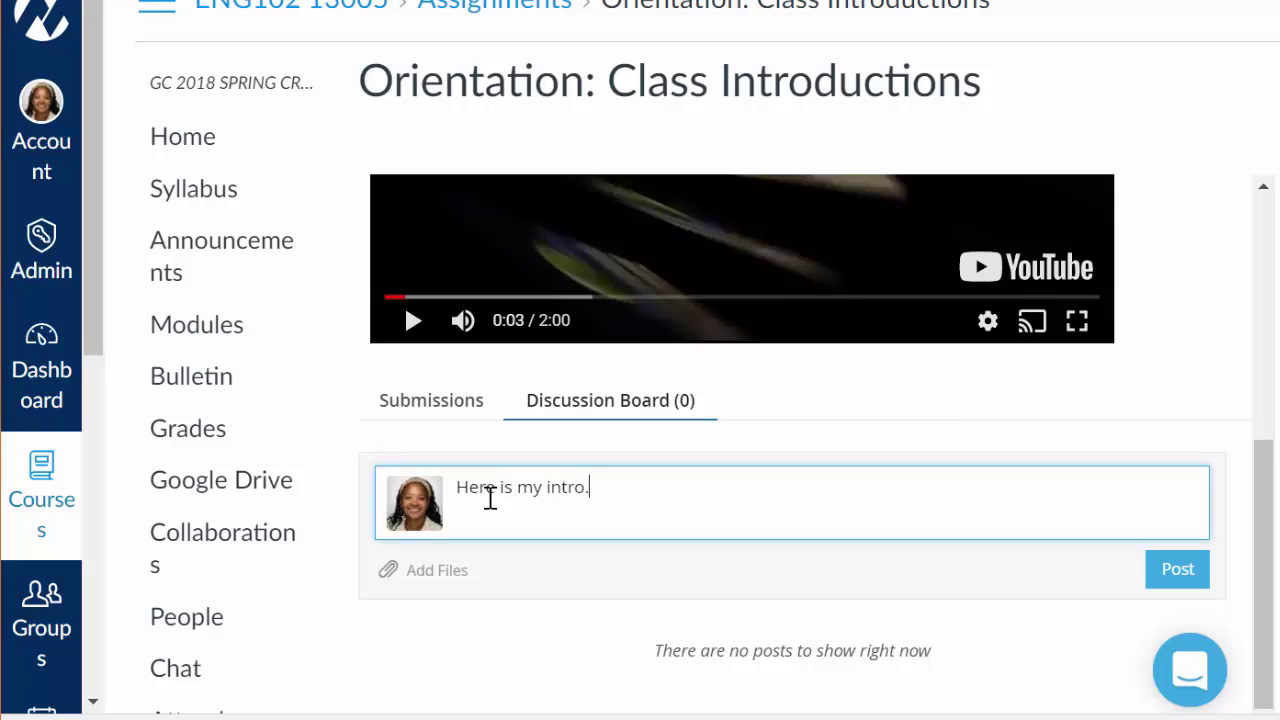
{"action": "left_click", "coordinate": [1172, 570]}
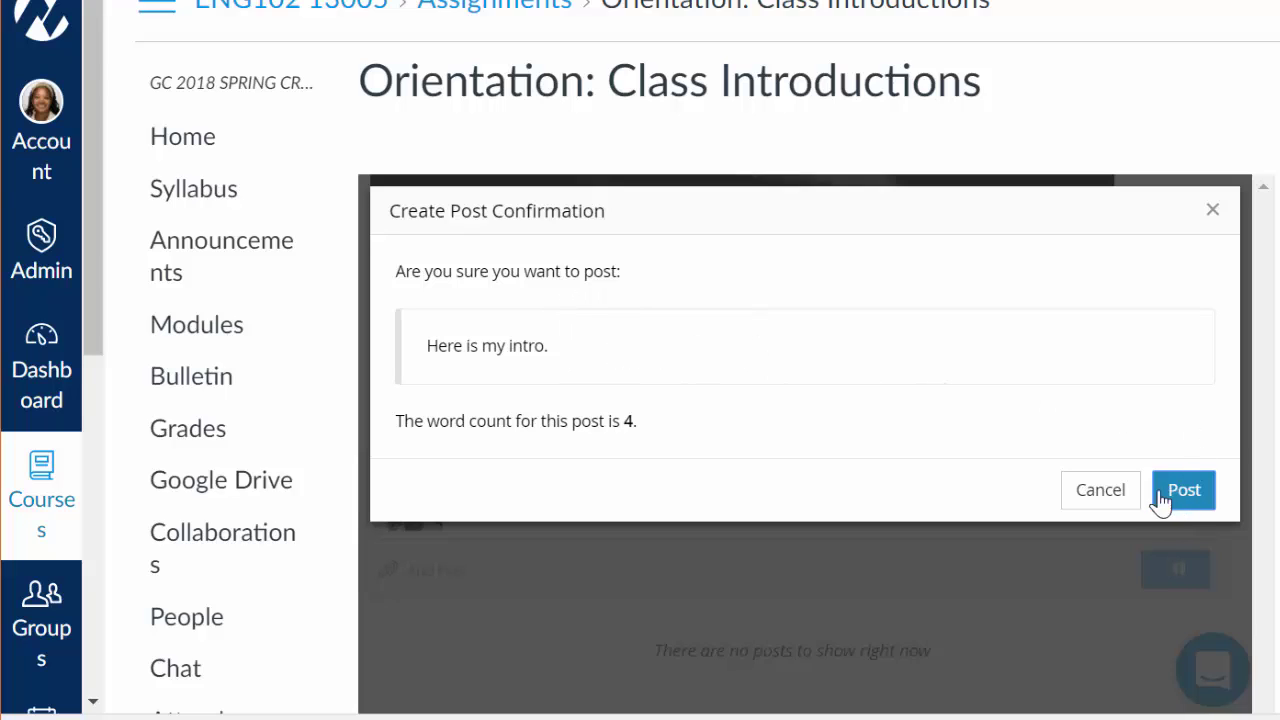
{"action": "left_click", "coordinate": [1100, 497]}
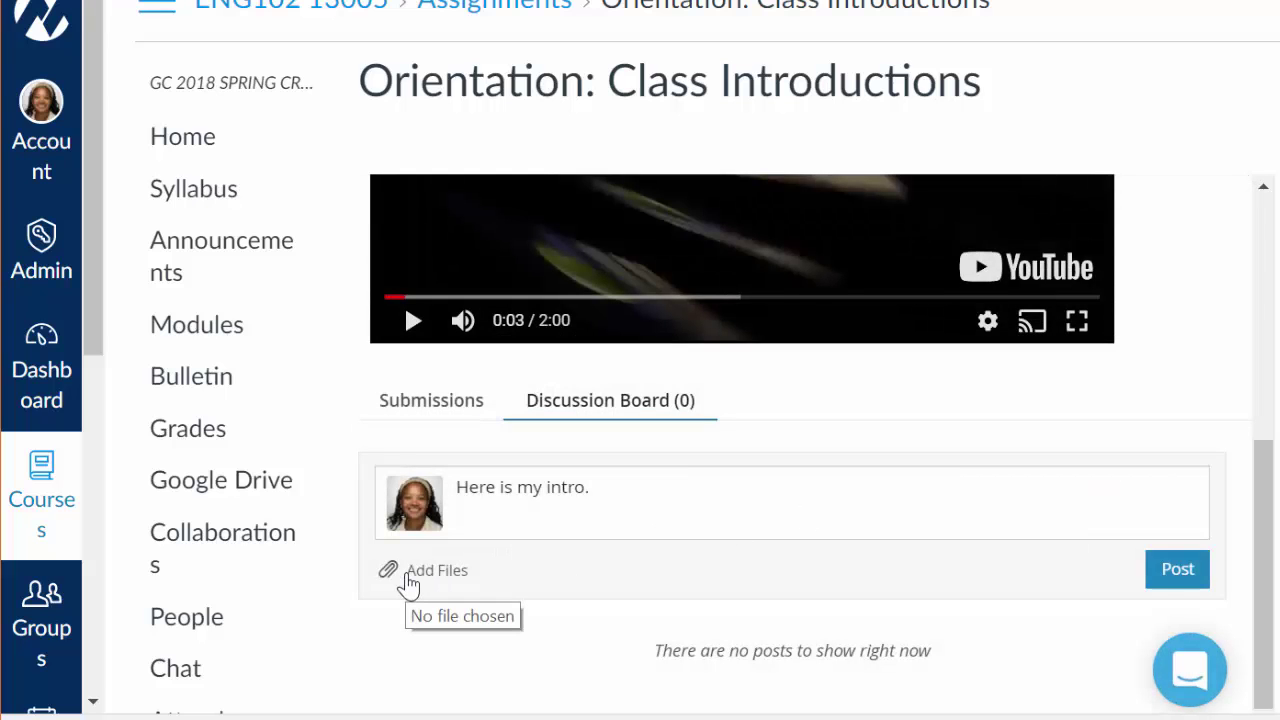
{"action": "left_click", "coordinate": [408, 580]}
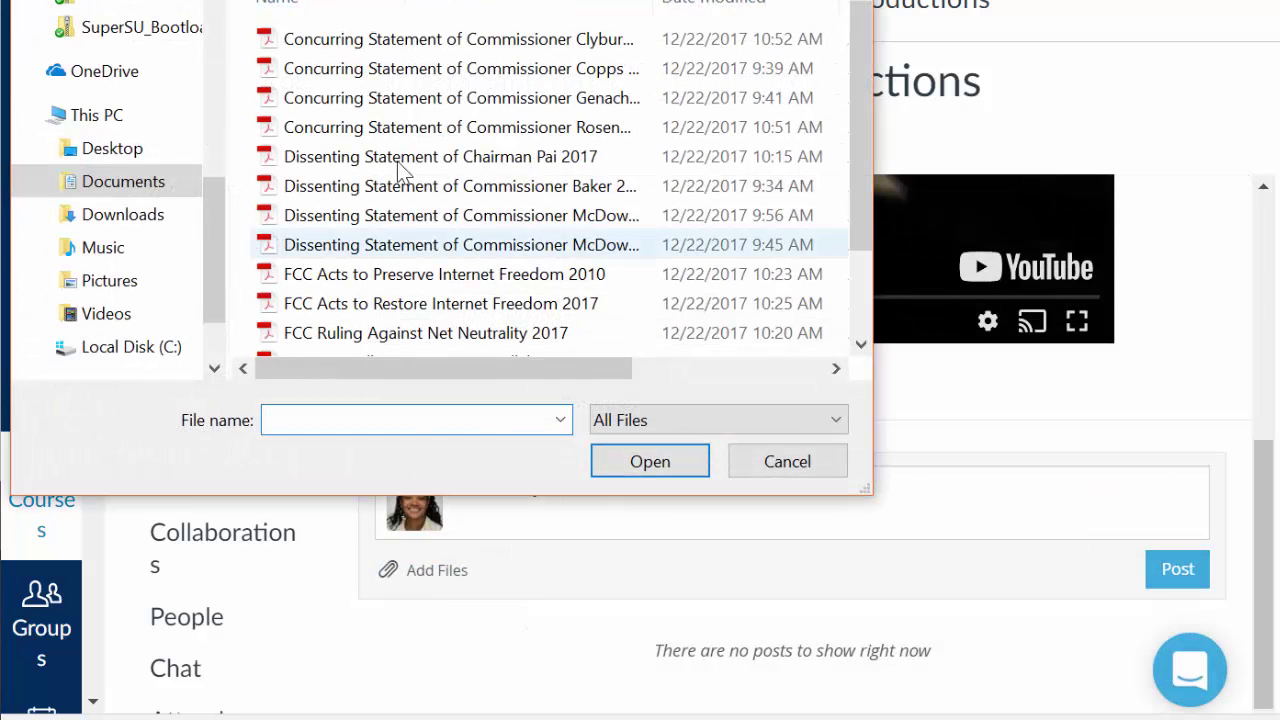
{"action": "left_click", "coordinate": [640, 463]}
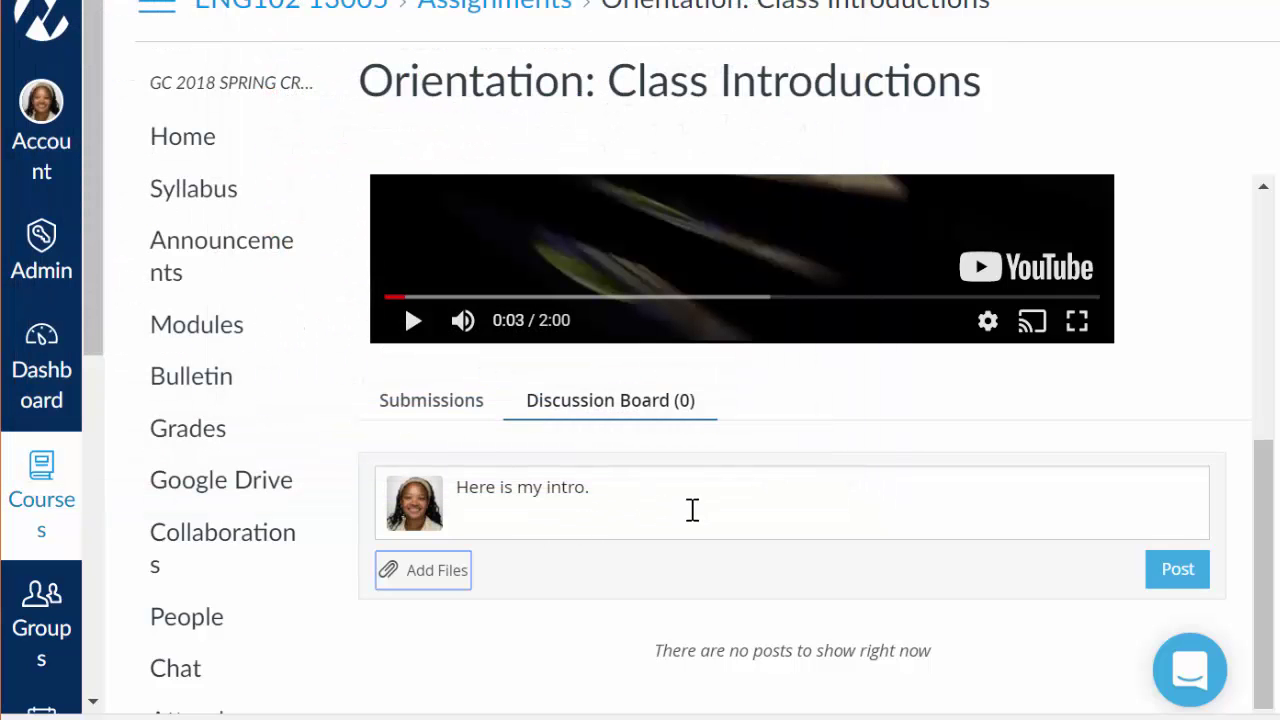
{"action": "left_click", "coordinate": [611, 511]}
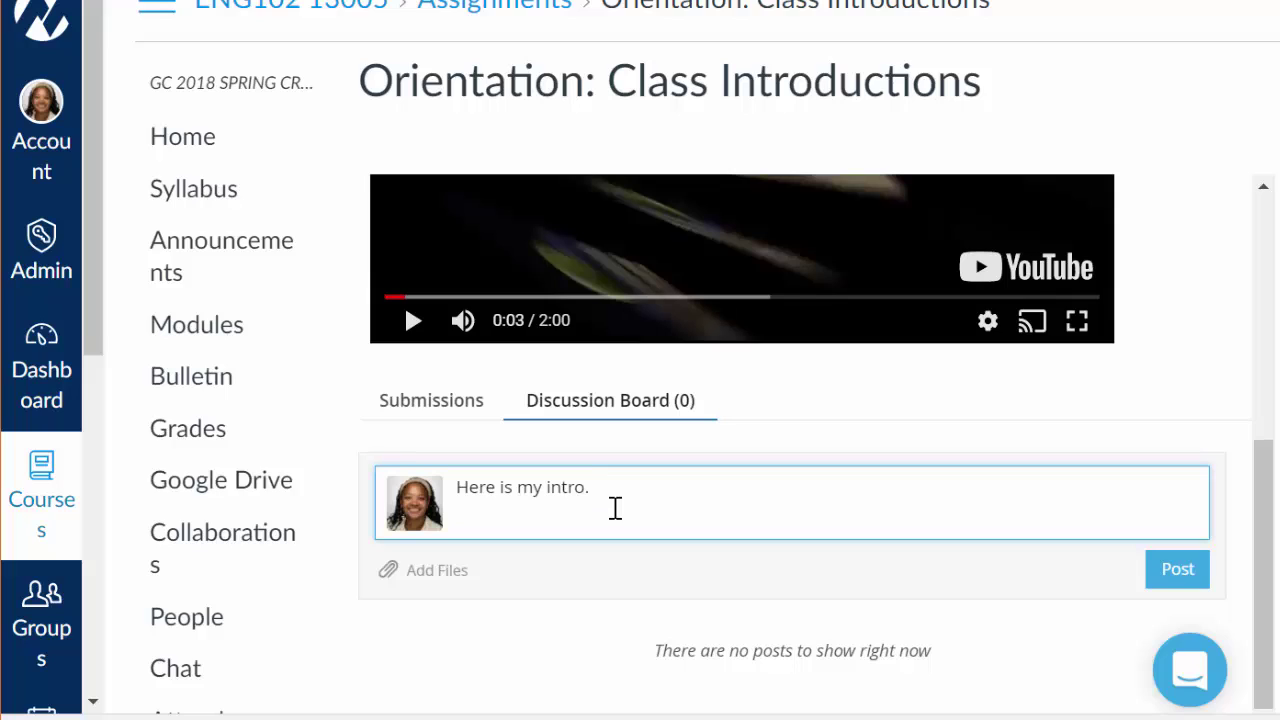
{"action": "type", "text": "https://youtu.be/ji6AvYpwYjo"}
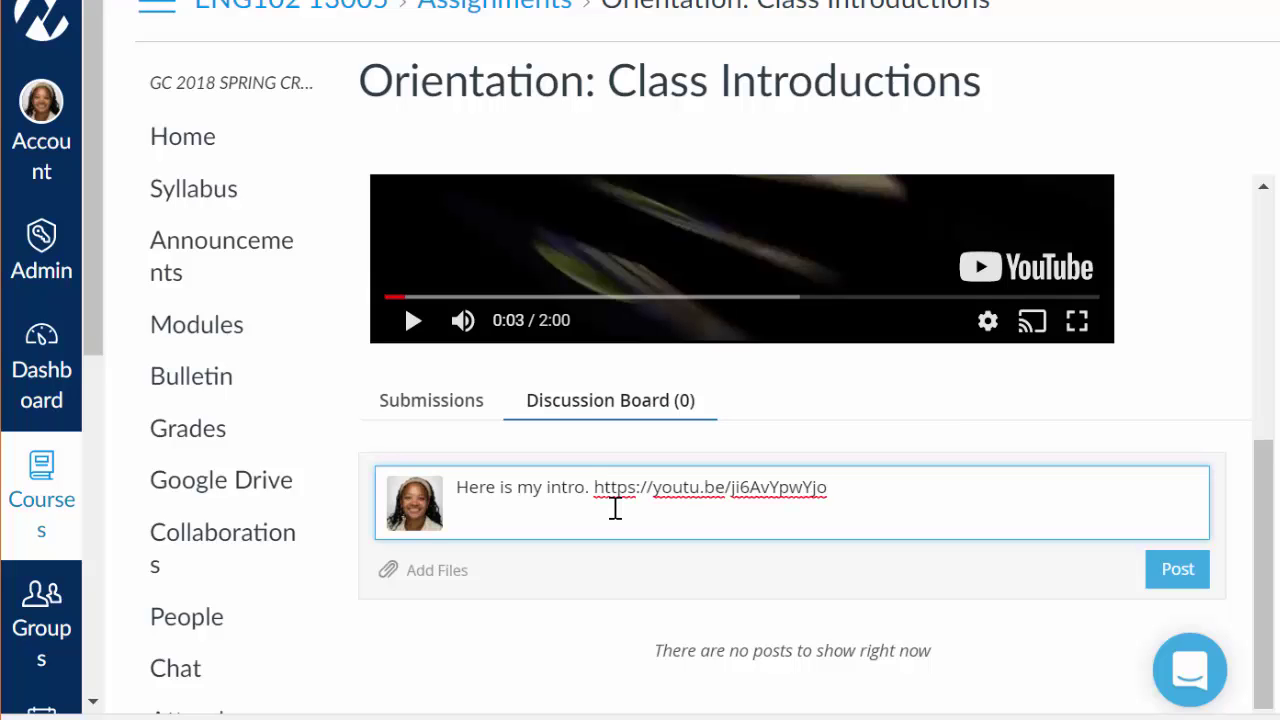
{"action": "key", "text": "Return"}
{"action": "scroll", "coordinate": [738, 523], "scroll_direction": "down", "scroll_amount": 1}
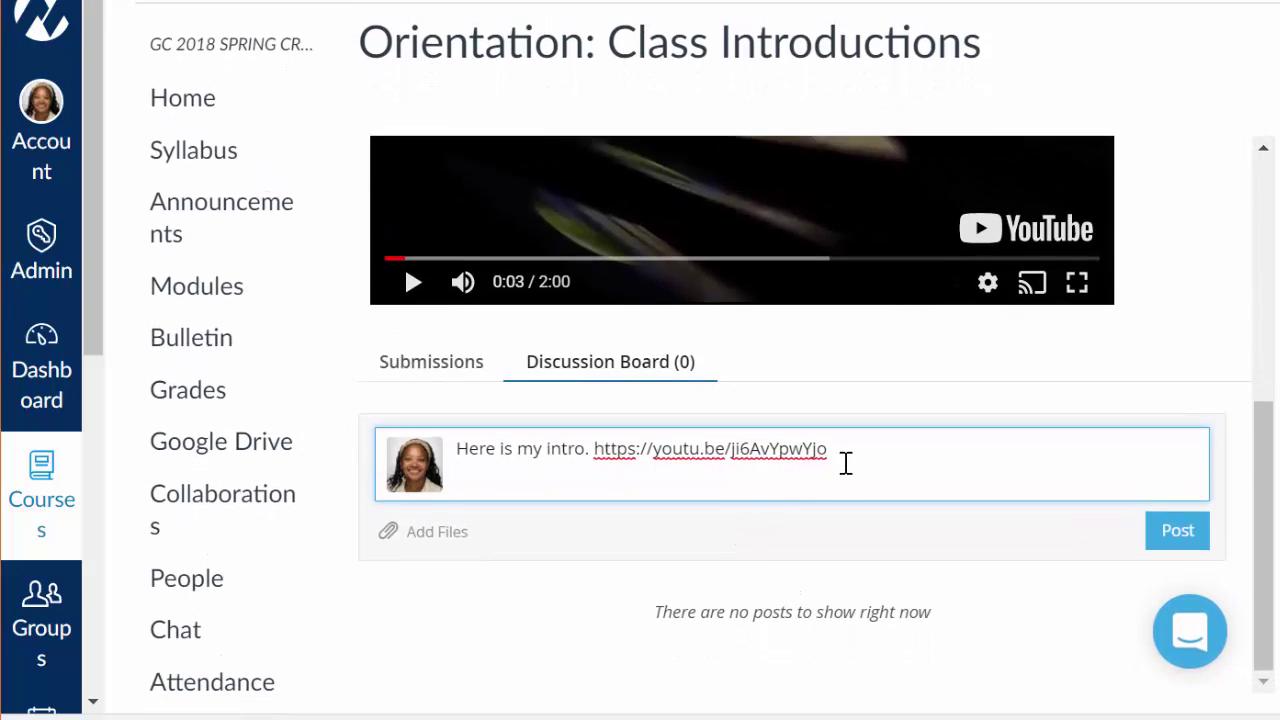
{"action": "left_click_drag", "start_coordinate": [830, 450], "coordinate": [595, 450]}
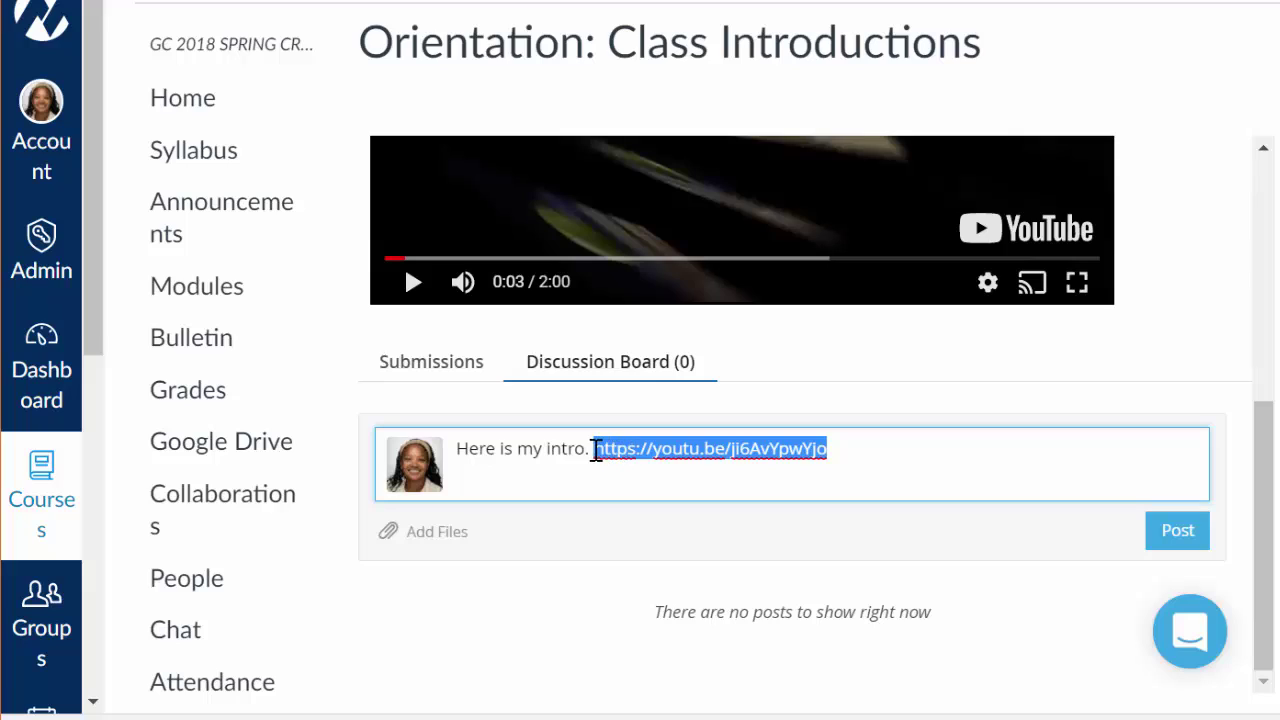